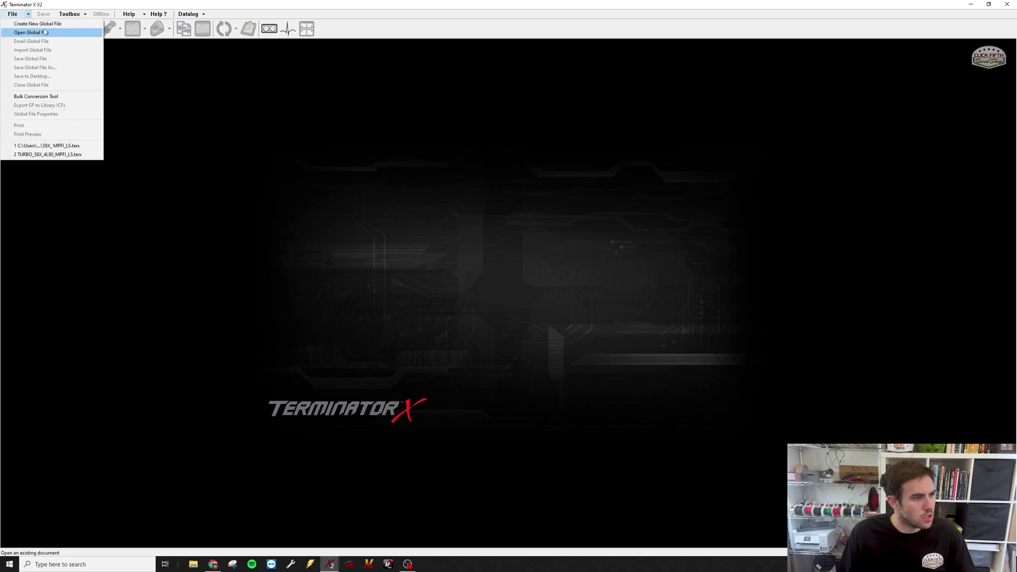
- Open the global tune file SBX_MPFI_LS.terx
left_click(41, 33)
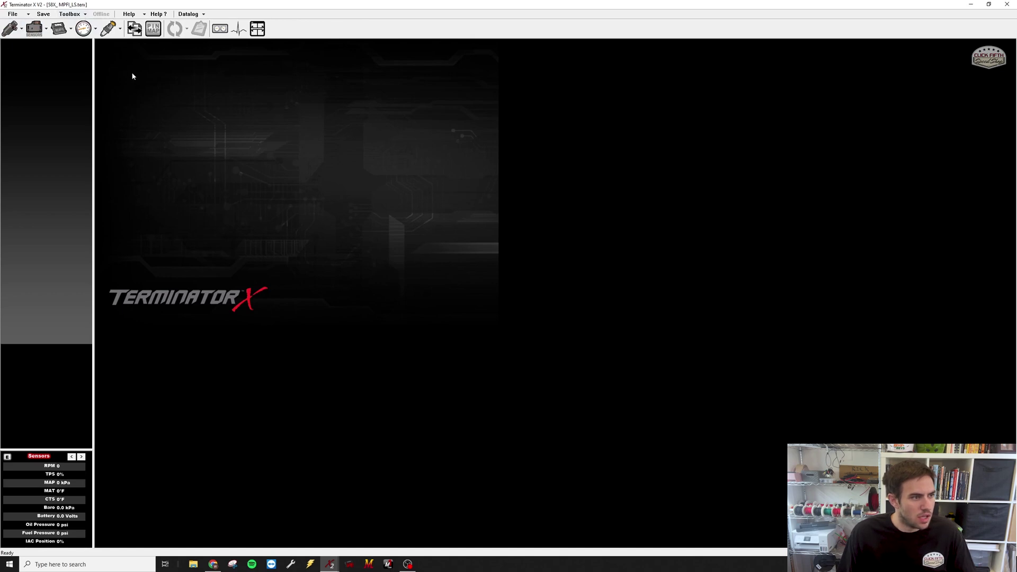
- Add the Default.boost configuration from the Boost folder to the tune
left_click(85, 14)
left_click(93, 23)
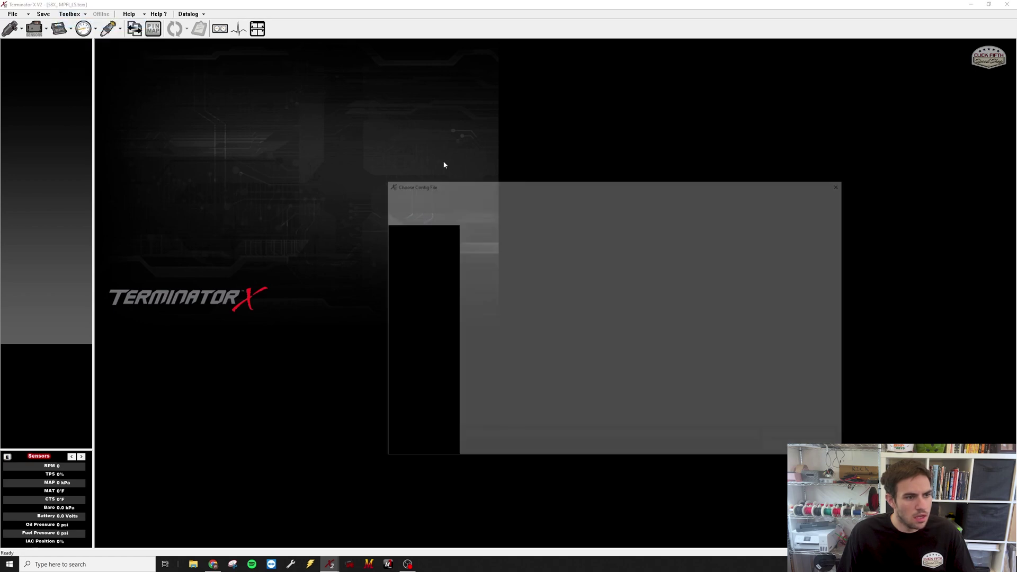
double_click(491, 243)
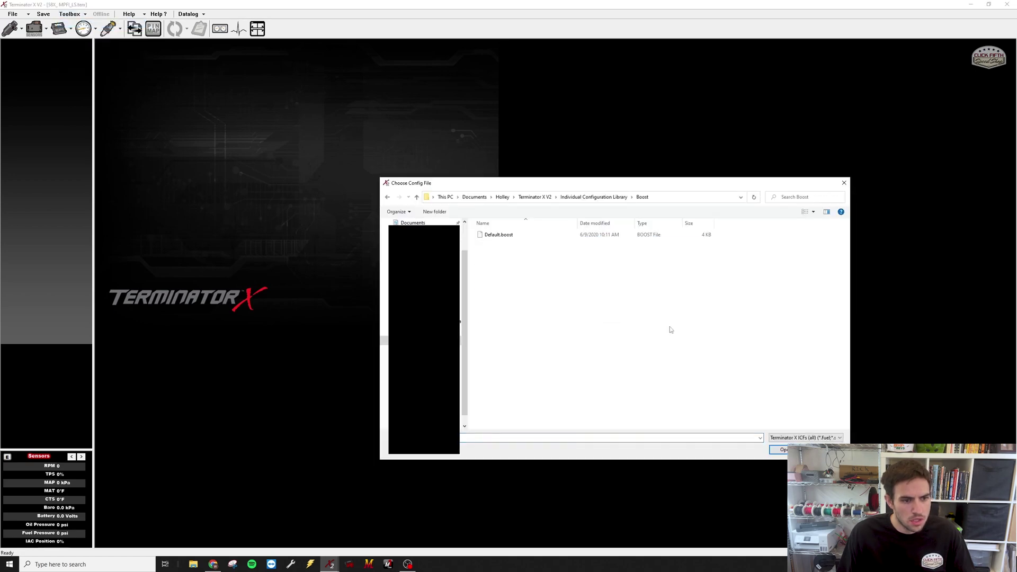
double_click(503, 235)
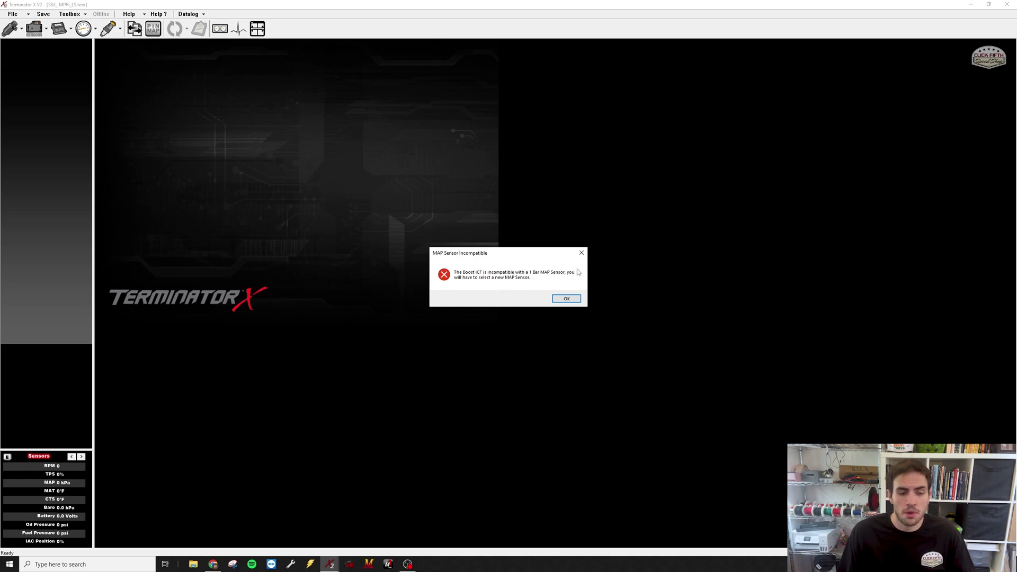
- Set the MAP sensor type to Custom 2bar and show its calibration curve page
left_click(556, 297)
left_click(527, 278)
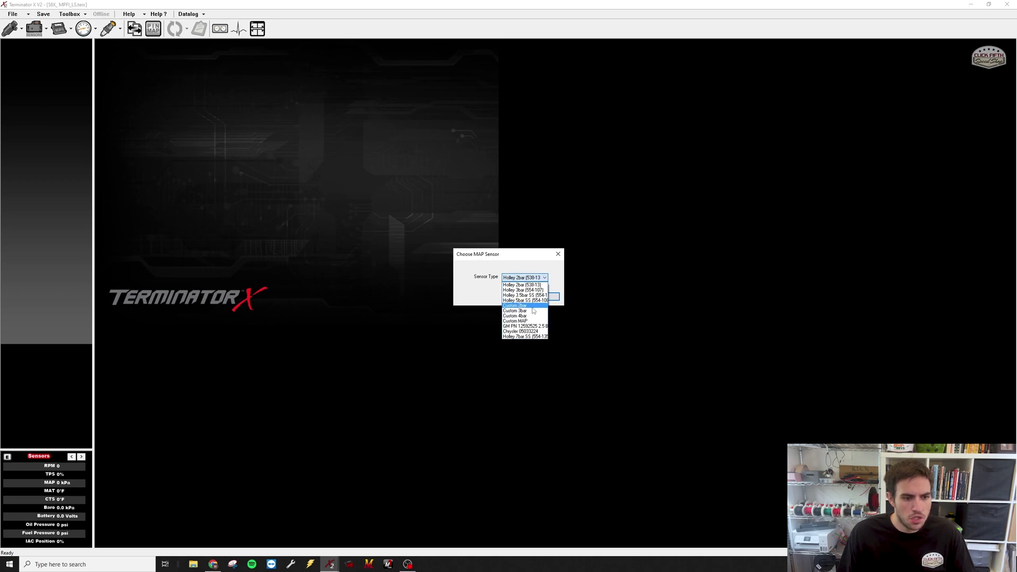
left_click(534, 309)
left_click(552, 297)
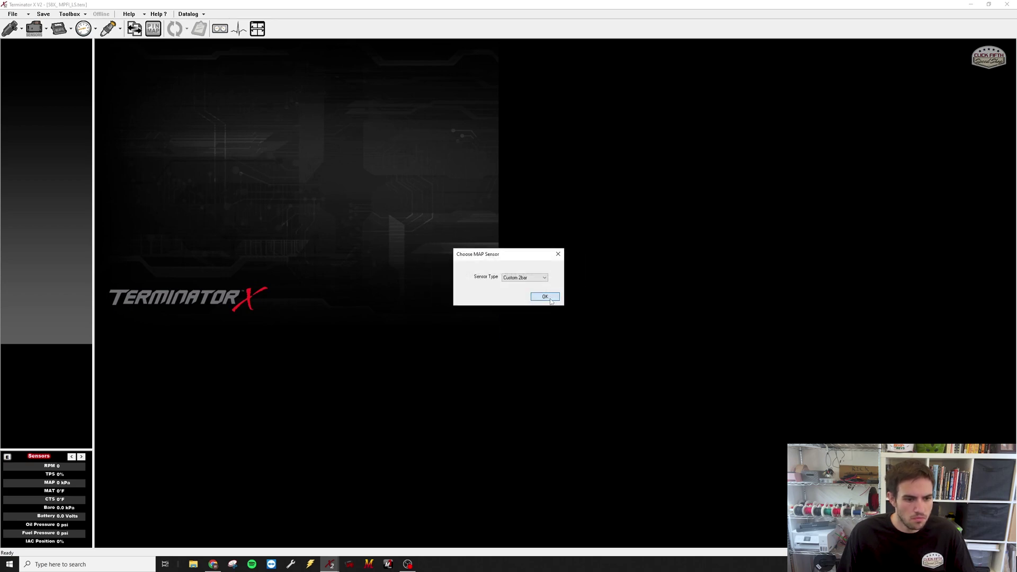
left_click(545, 297)
left_click(34, 28)
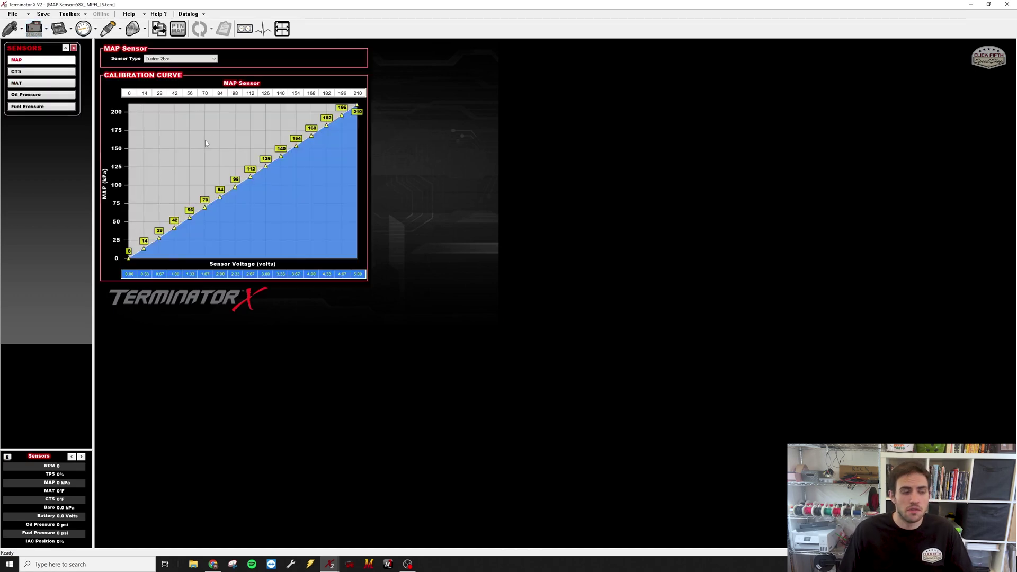
- Change the top MAP value from 210 to 105 and fill the row evenly from 0 to 105
left_click(357, 93)
left_click(356, 93)
key("Return")
key("ctrl+a")
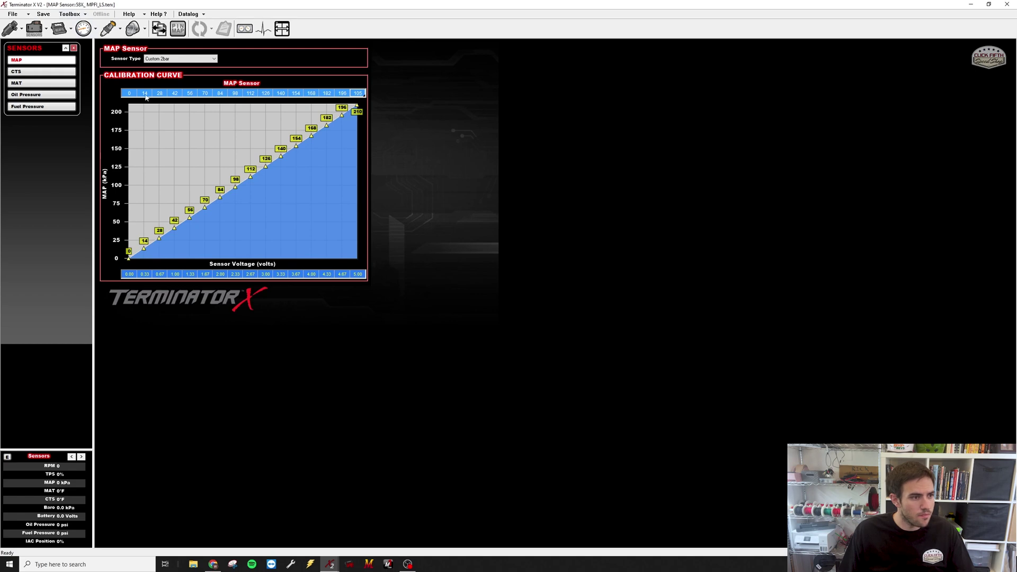
right_click(254, 97)
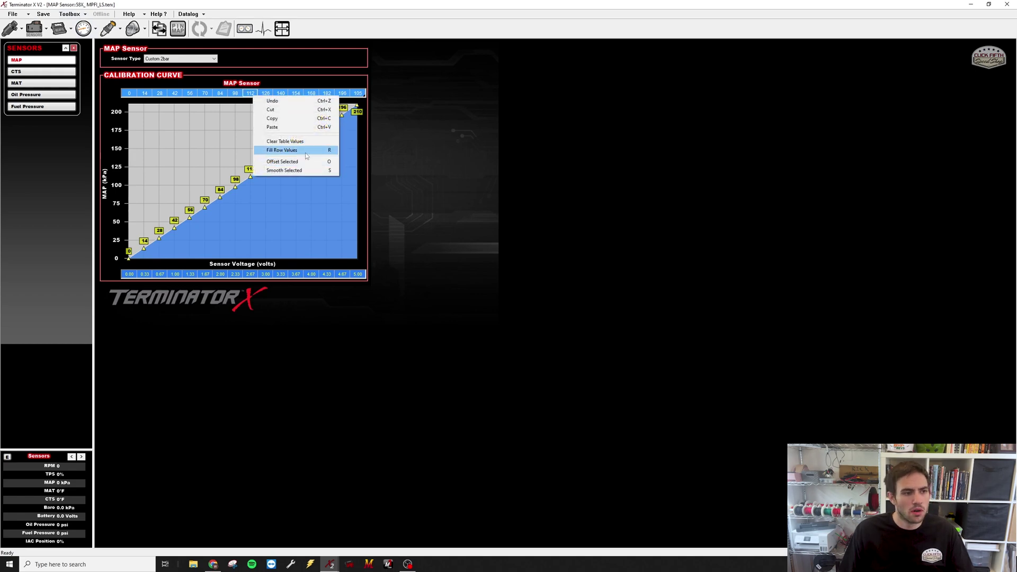
left_click(305, 151)
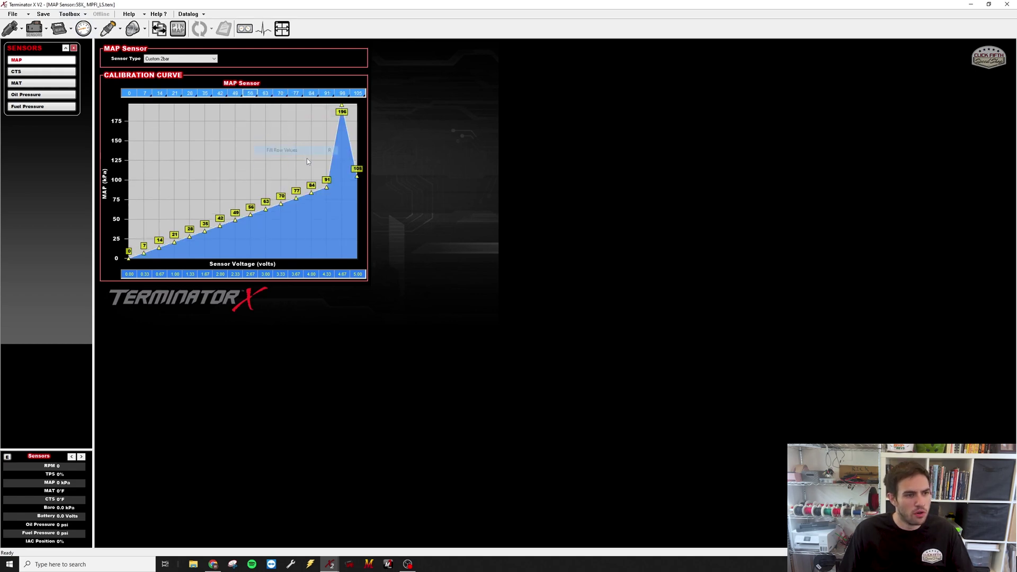
- Set the voltage range ends to 4.50 V and 0.50 V, then refresh the MAP curve
left_click(358, 274)
type("4")
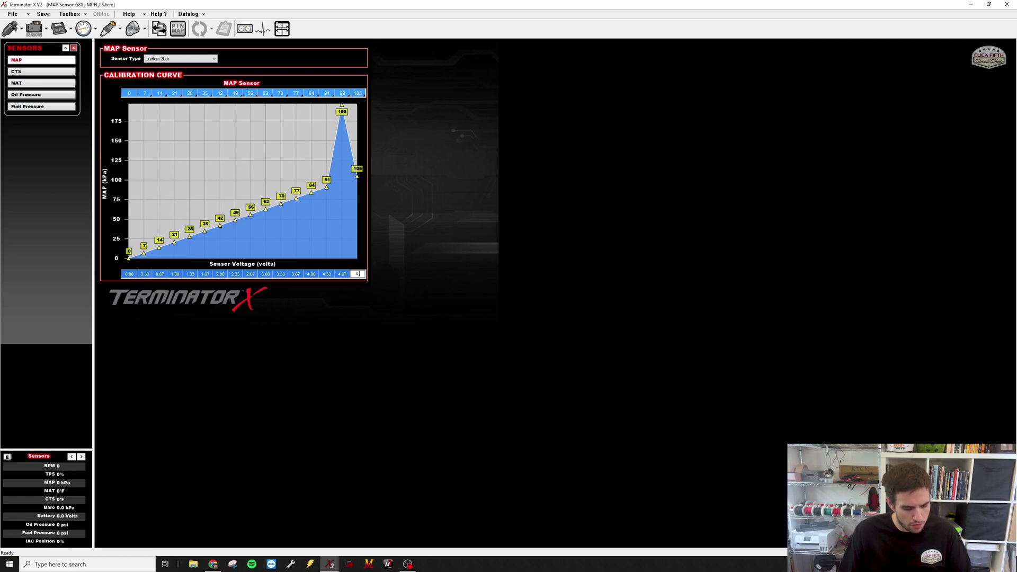
type(".5")
left_click(129, 274)
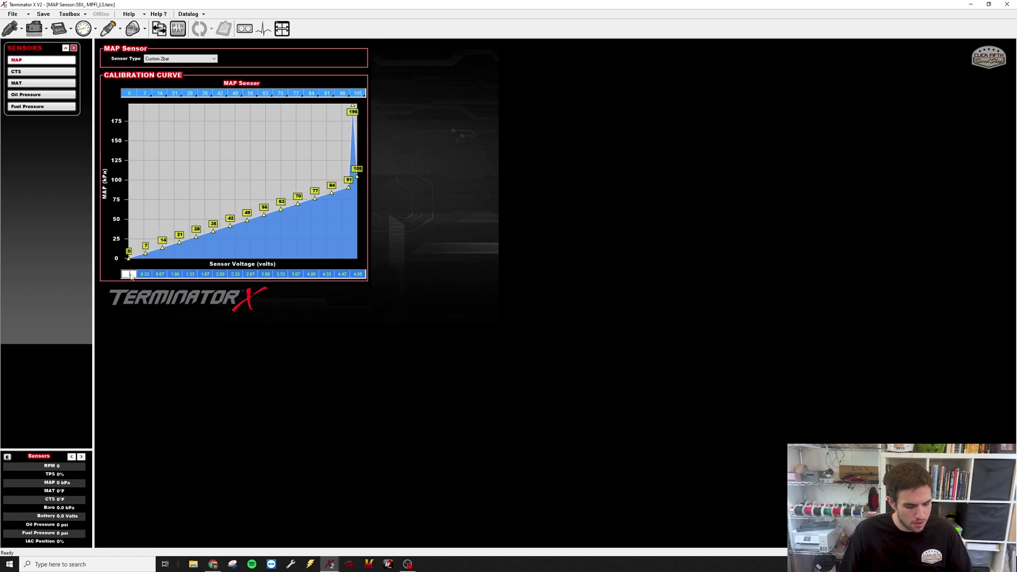
type(".5")
key("Return")
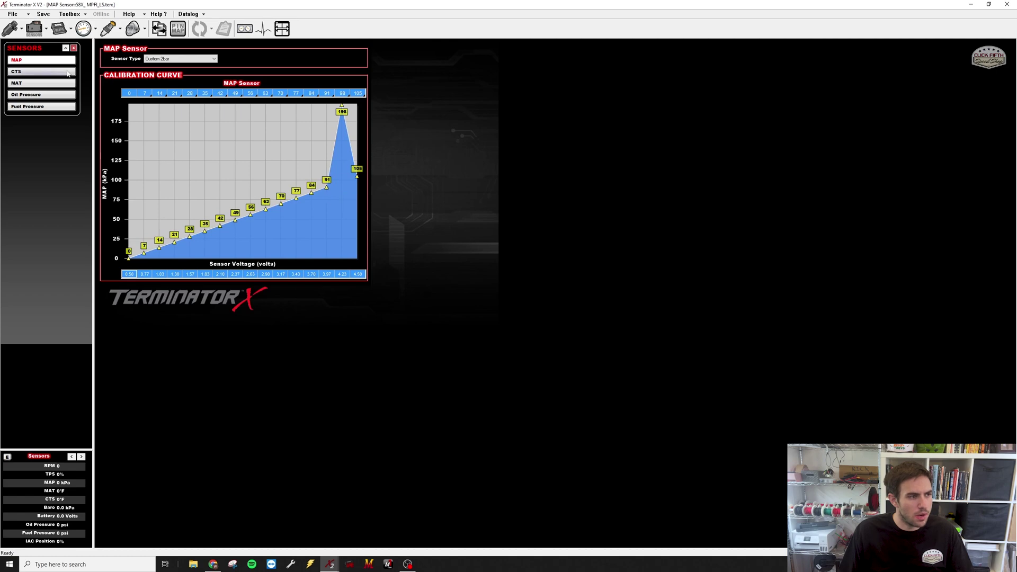
left_click(68, 73)
left_click(41, 60)
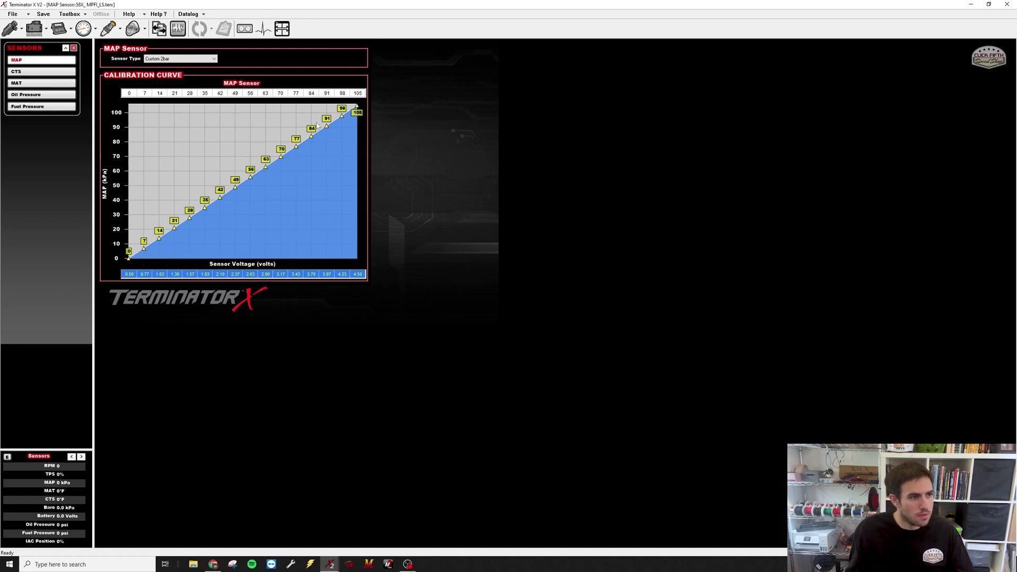
- Set the boost Switched Trigger action to Cut Ignition in Boost Setup
left_click(132, 28)
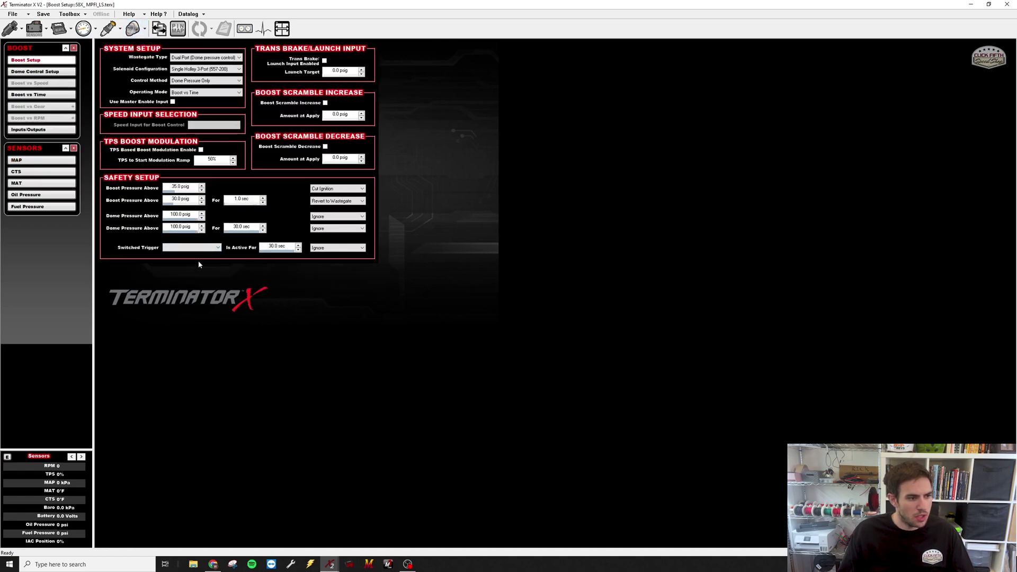
left_click(354, 248)
left_click(341, 257)
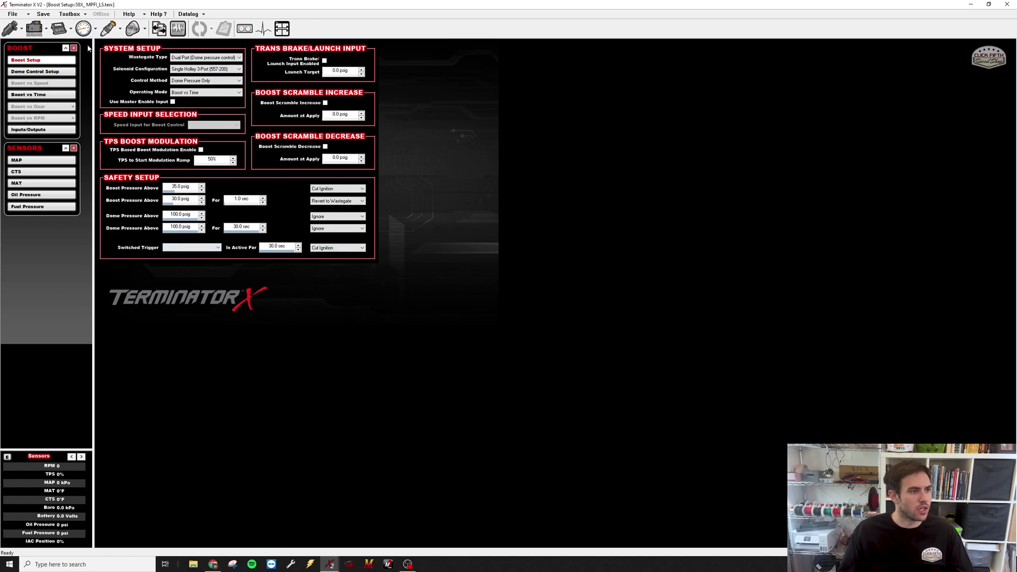
- Add the IO\Default.io configuration to the tune and show the Outputs table
left_click(71, 14)
left_click(106, 28)
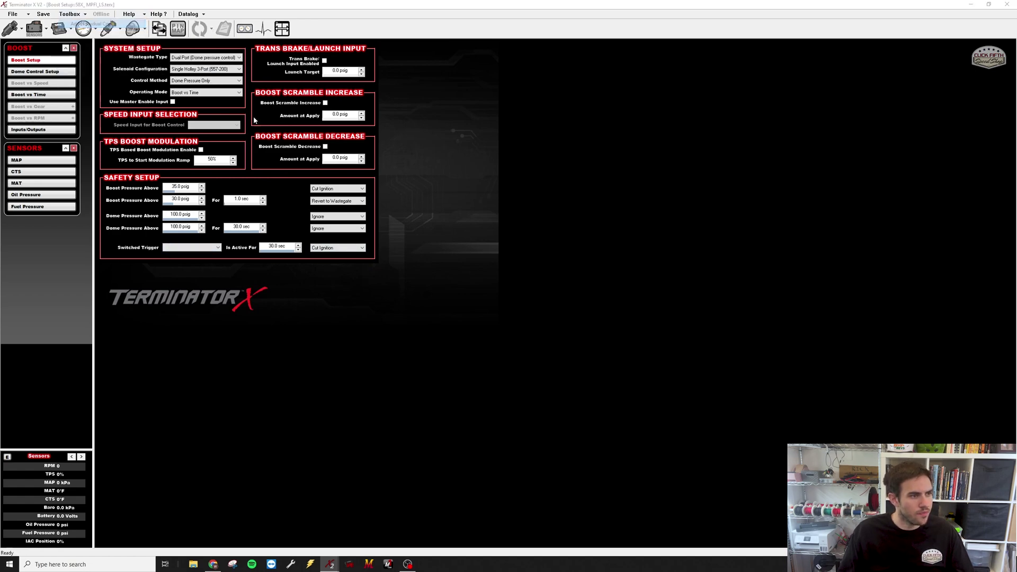
double_click(514, 278)
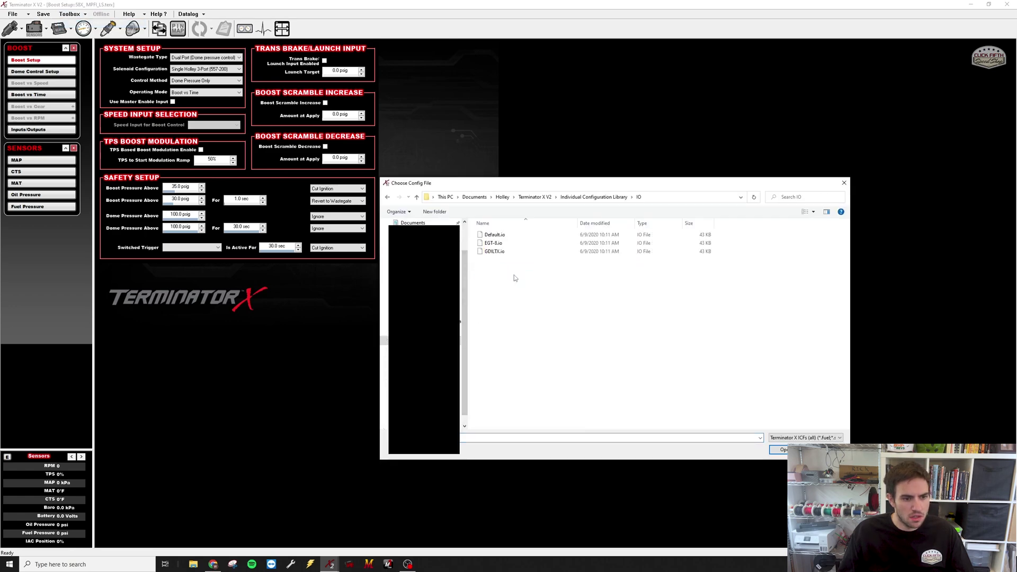
double_click(494, 234)
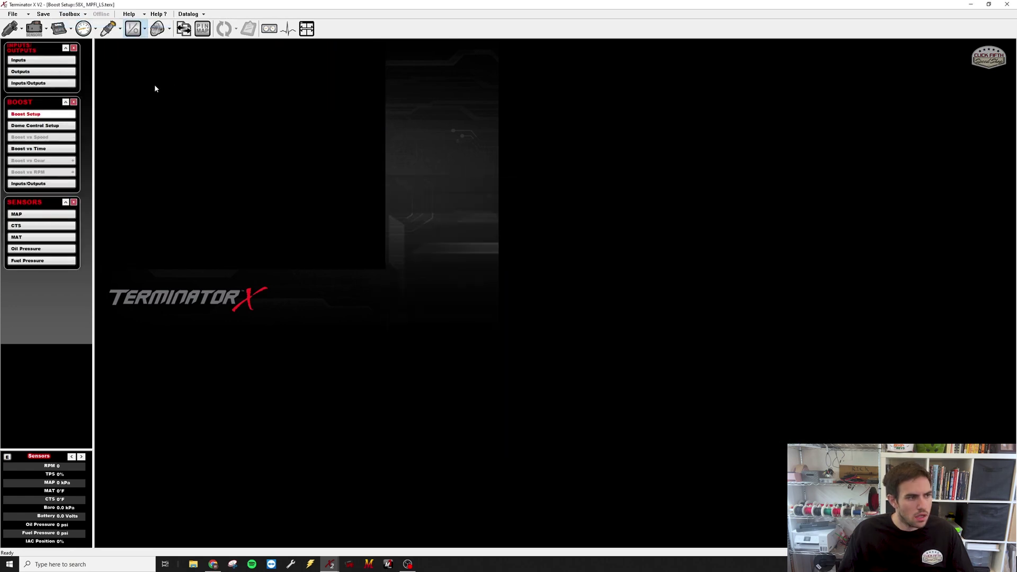
left_click(37, 72)
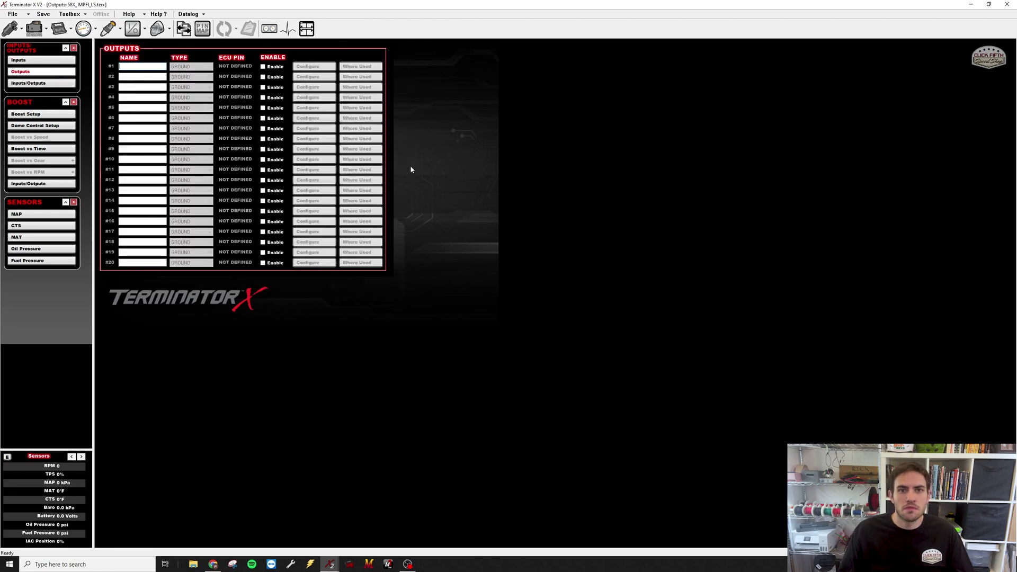
left_click(971, 5)
- Open output #2, Safeties 1, to show its five sensor input triggers
key("alt+Tab")
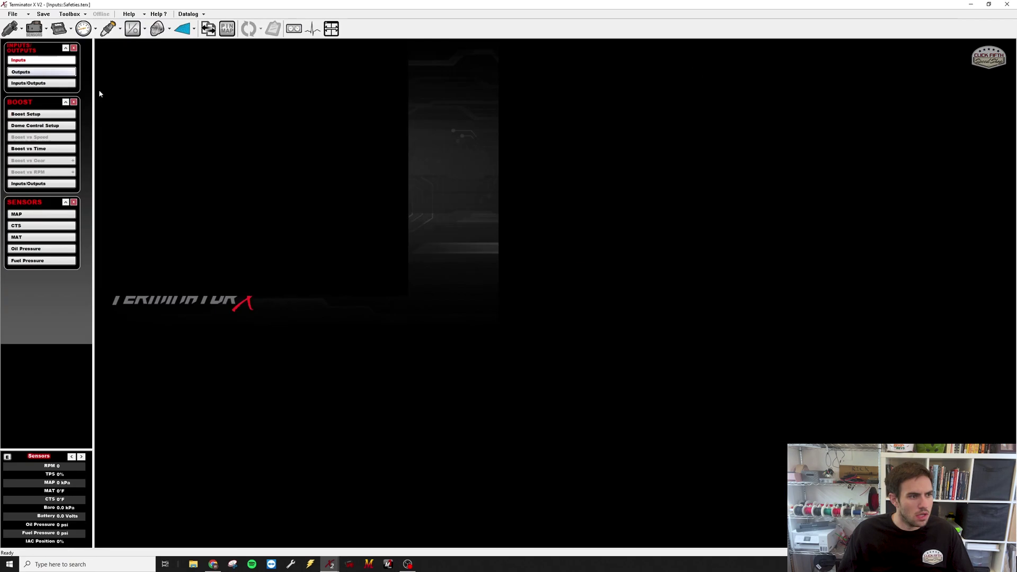
left_click(136, 66)
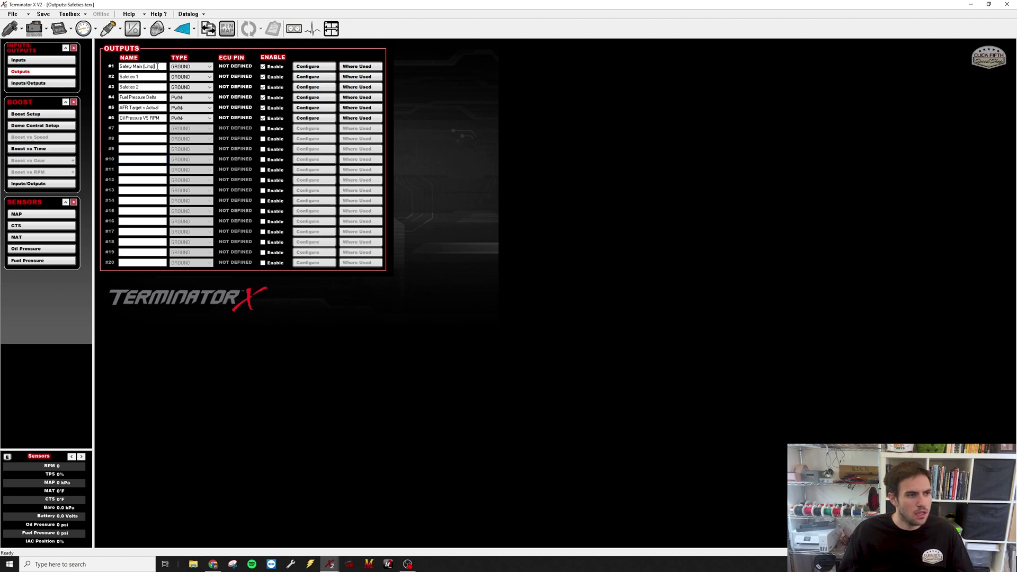
left_click_drag(157, 67, 145, 66)
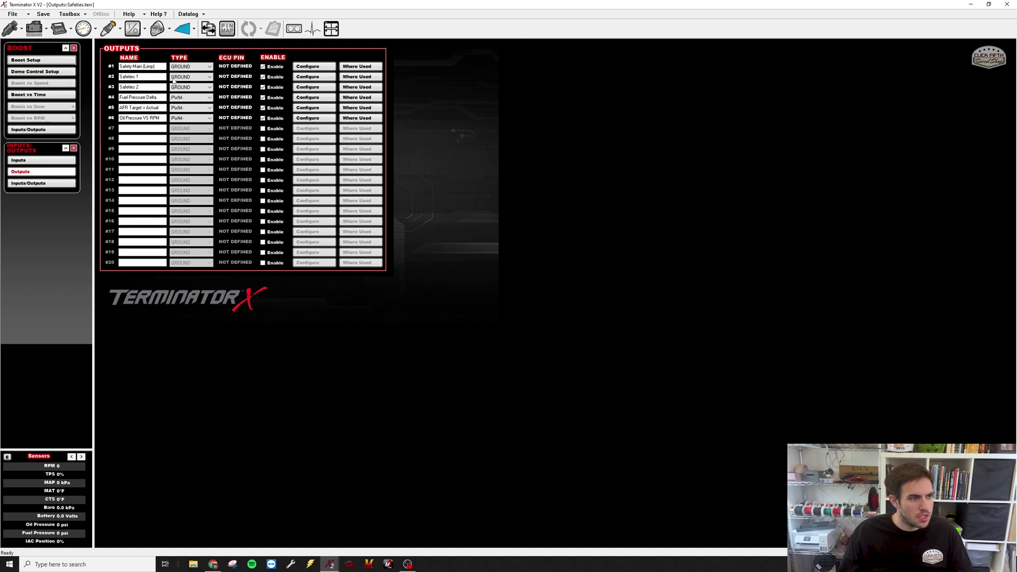
left_click(211, 78)
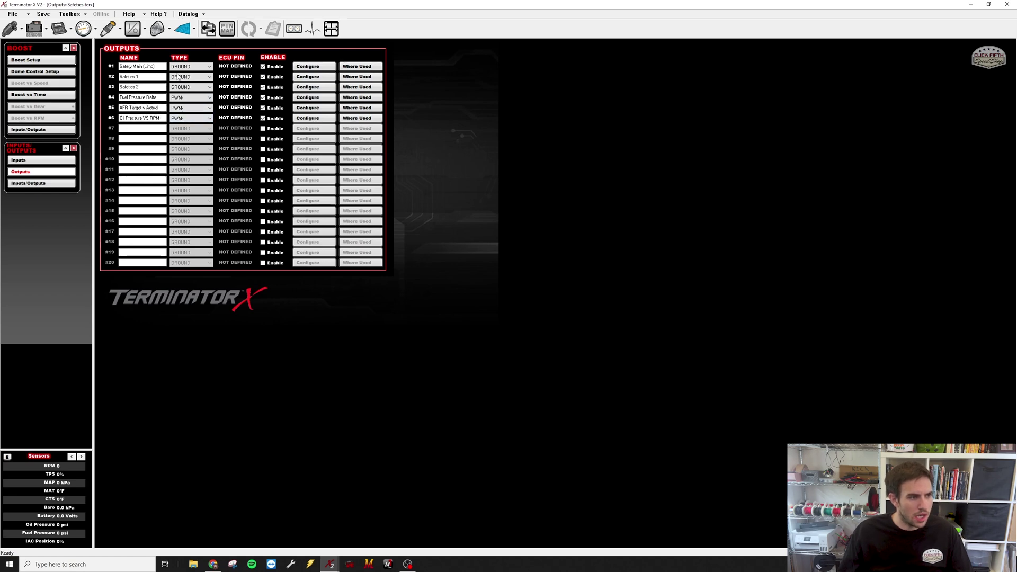
left_click(308, 77)
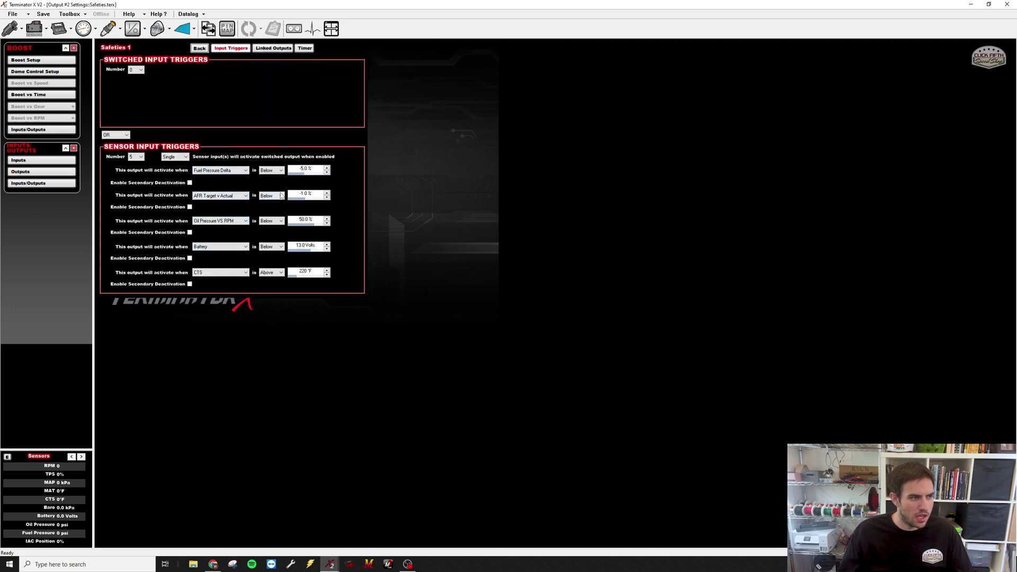
- Review the Safety Main (Limp) output's input triggers and linked outputs
left_click(199, 48)
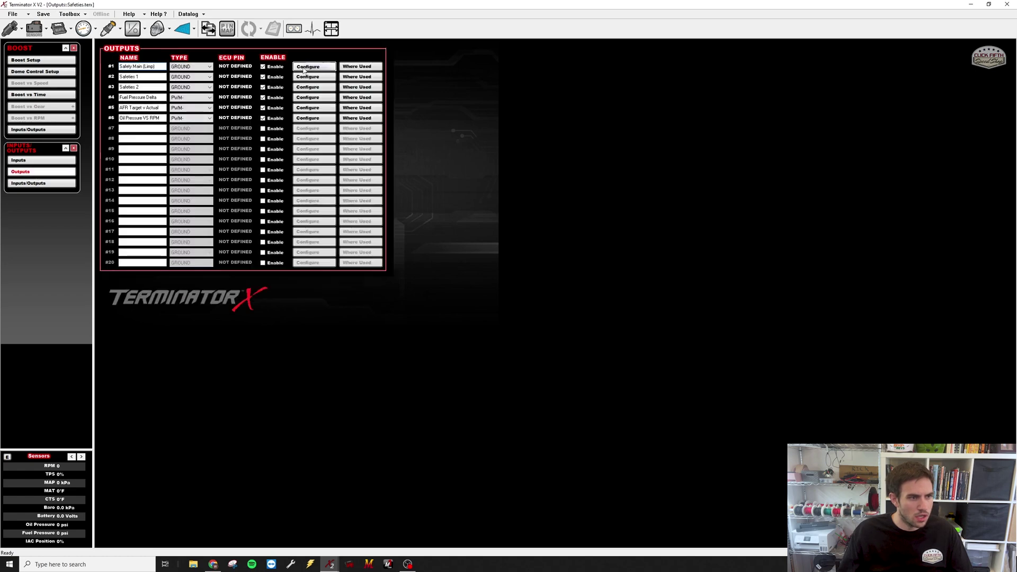
left_click(307, 66)
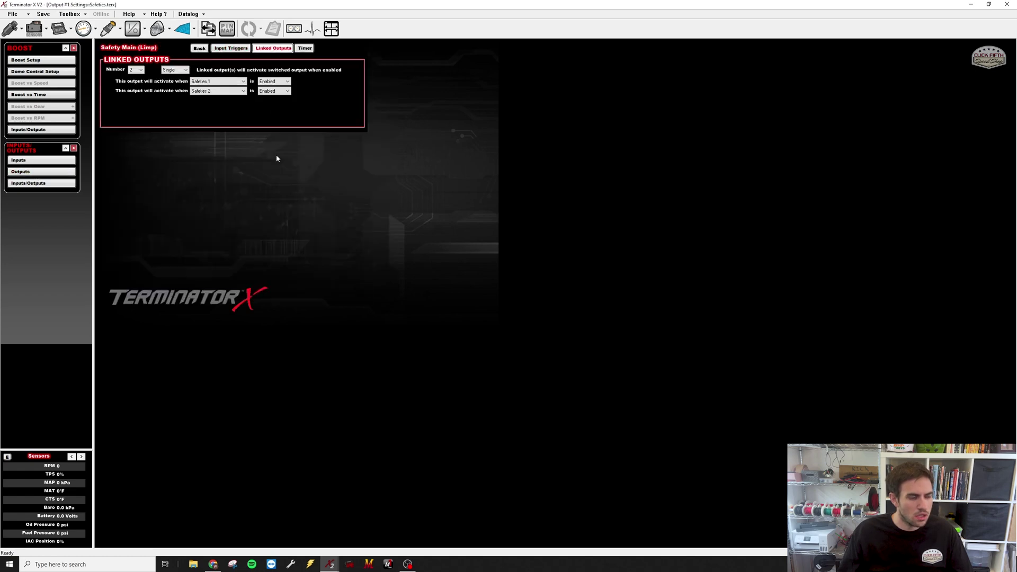
left_click(244, 50)
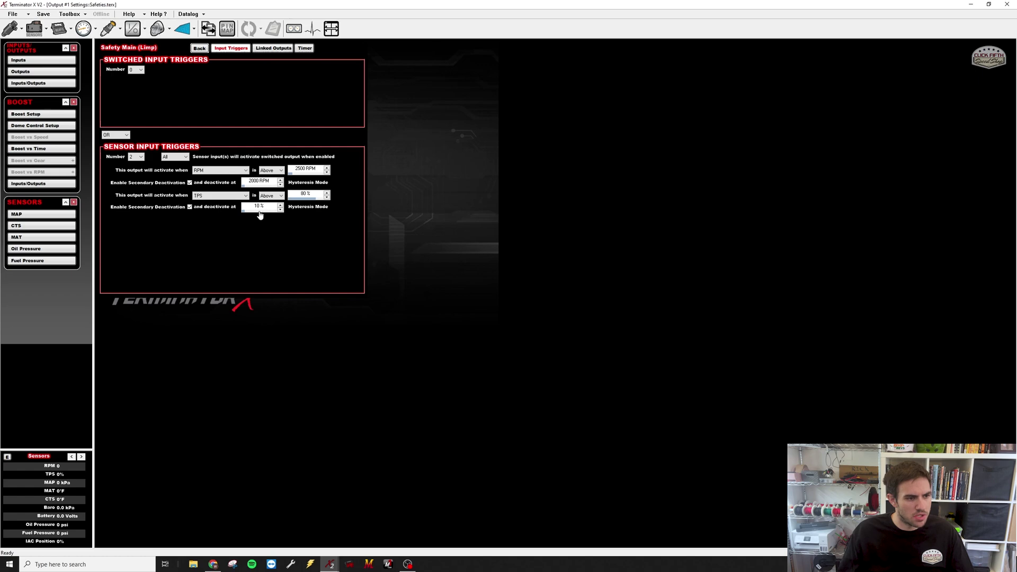
left_click(273, 48)
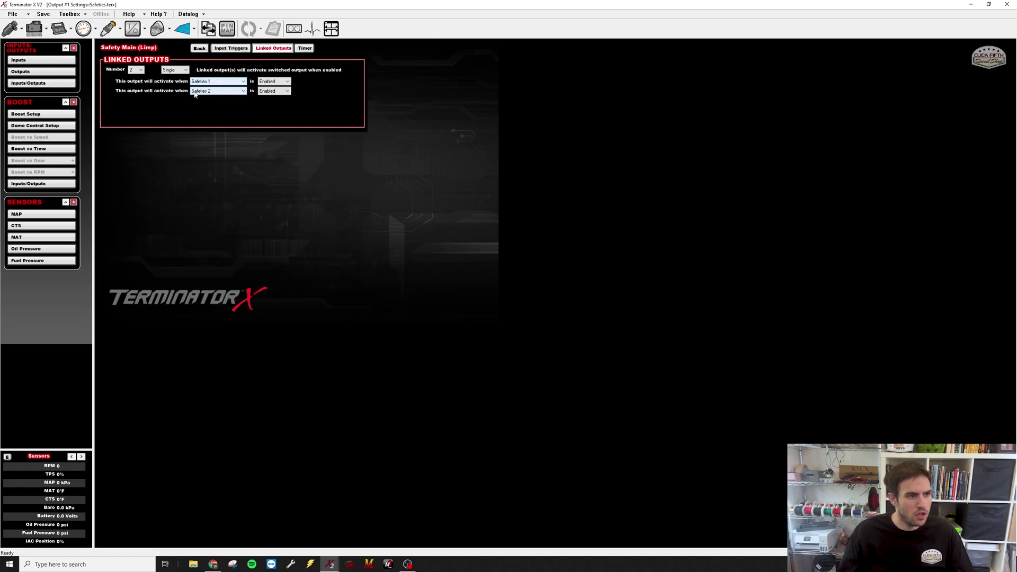
left_click(230, 48)
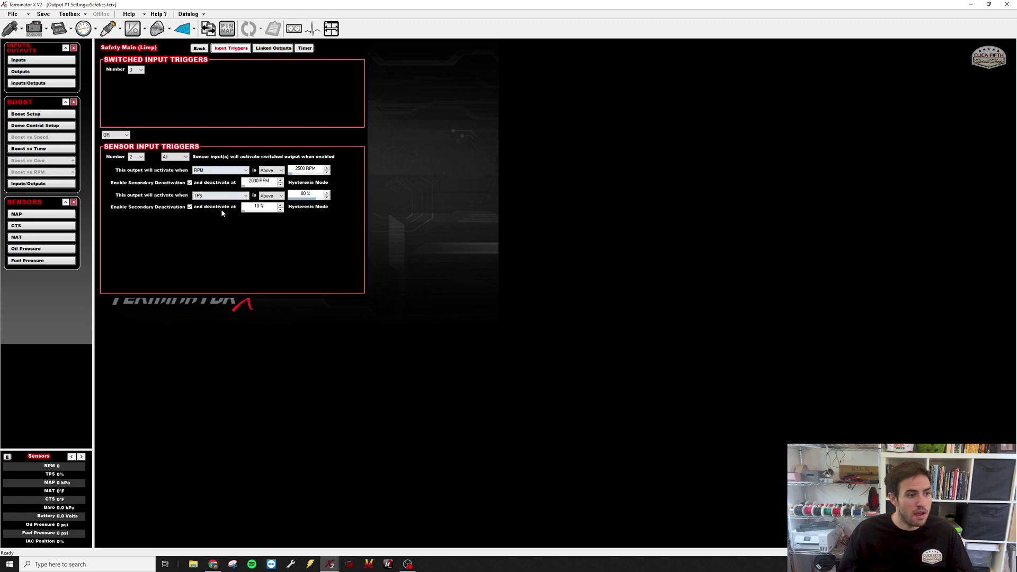
- Show the ECU Pin Map's list of outputs awaiting pin assignment
left_click(200, 48)
left_click(227, 29)
left_click(422, 162)
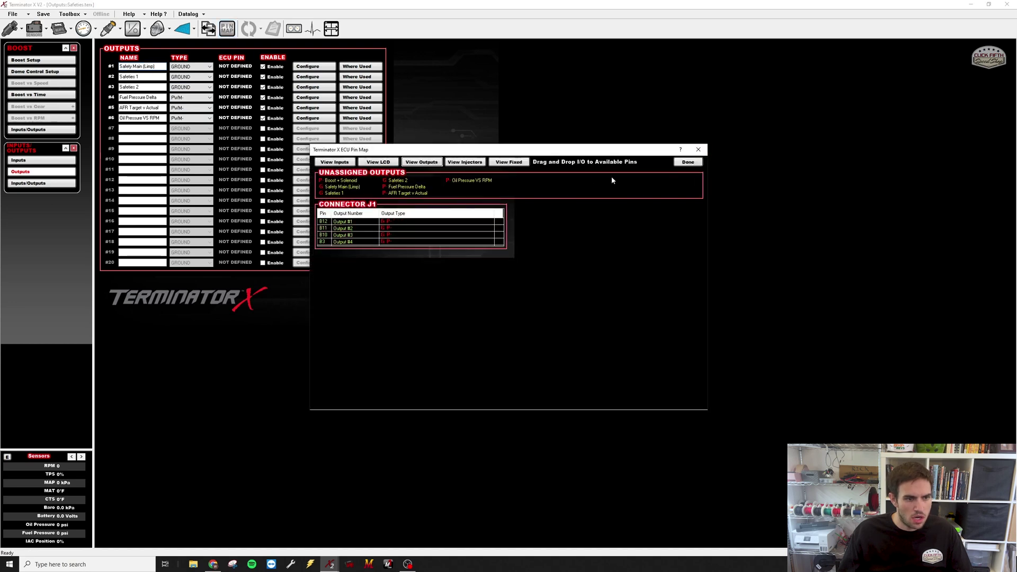
- Open the Fuel Pressure Delta output's table with its MAP axis shown in PSIG
left_click(688, 162)
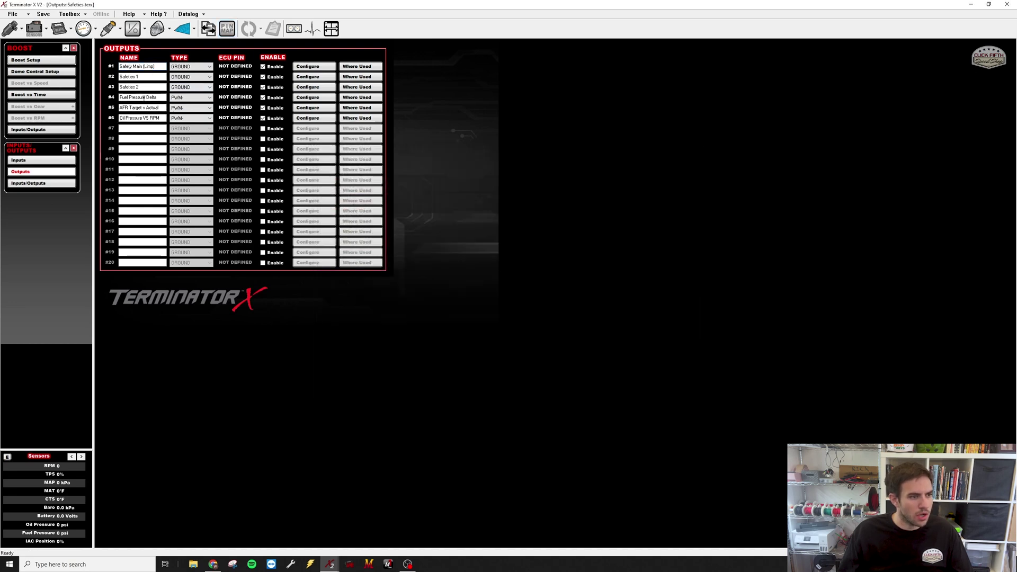
left_click(318, 97)
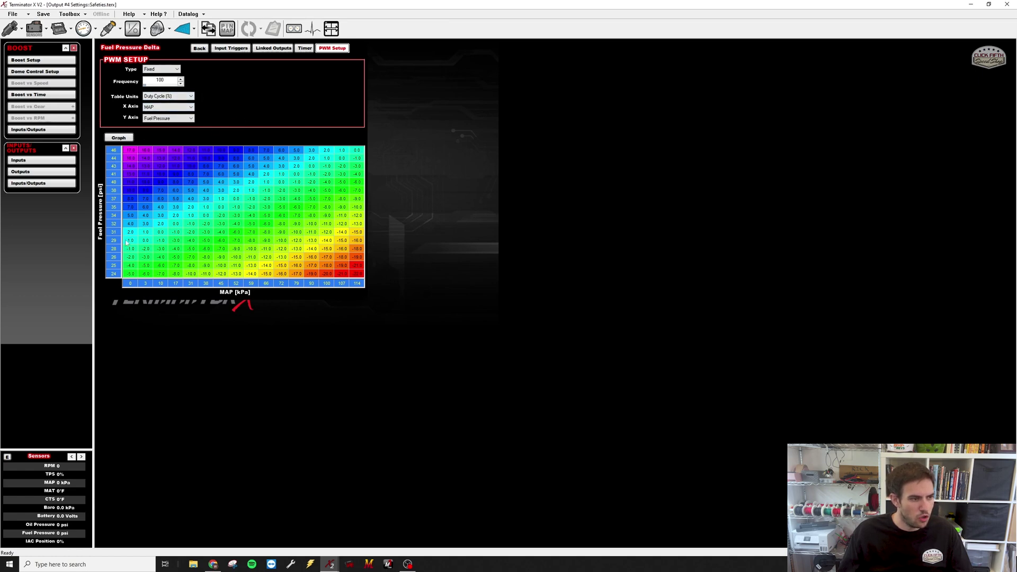
left_click(216, 295)
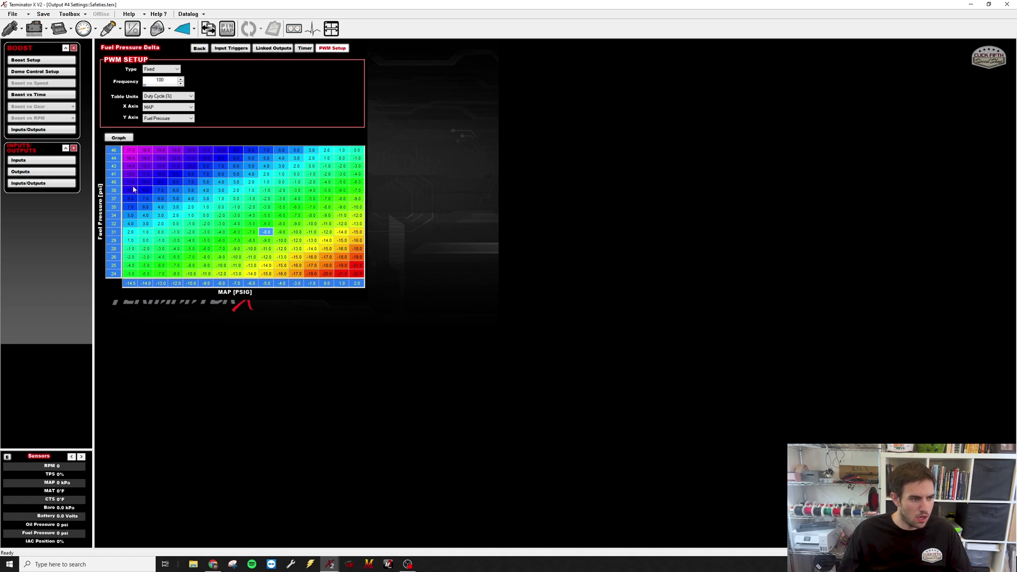
- Inspect the 0.0, -1.0 and -8.0 cells, then return to the Safeties 1 triggers
left_click(341, 159)
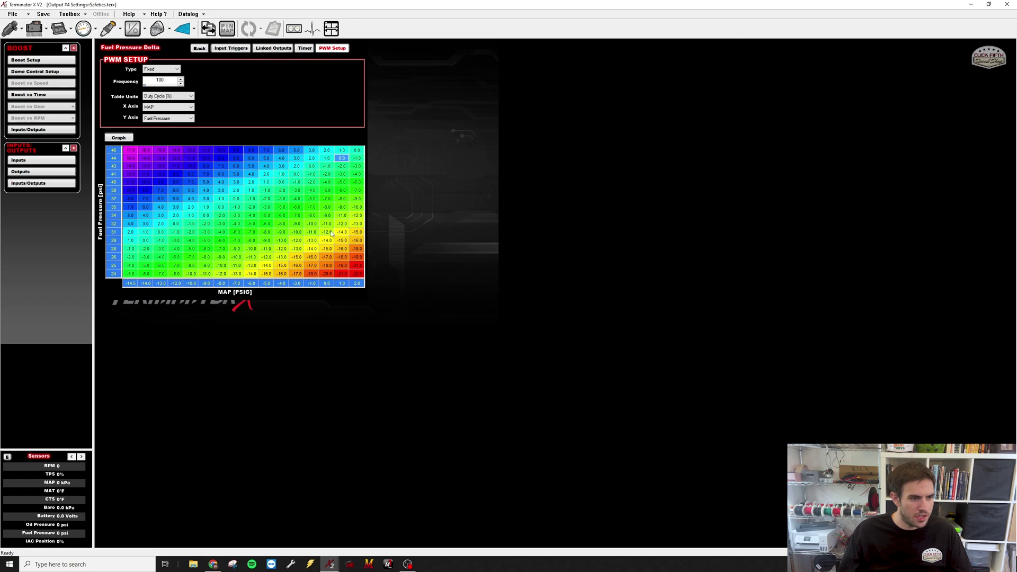
left_click(327, 166)
left_click(272, 234)
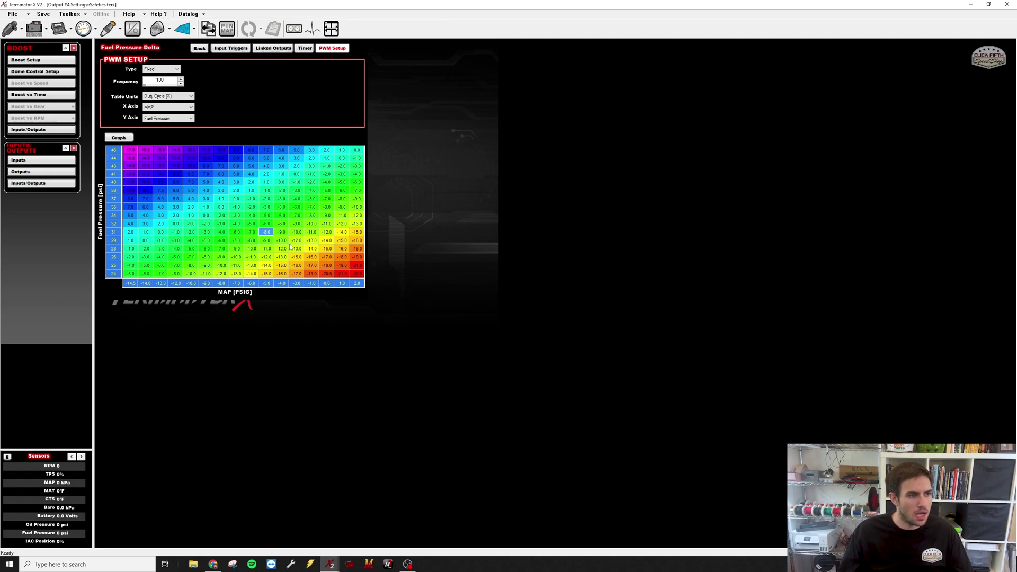
key("ctrl+Tab")
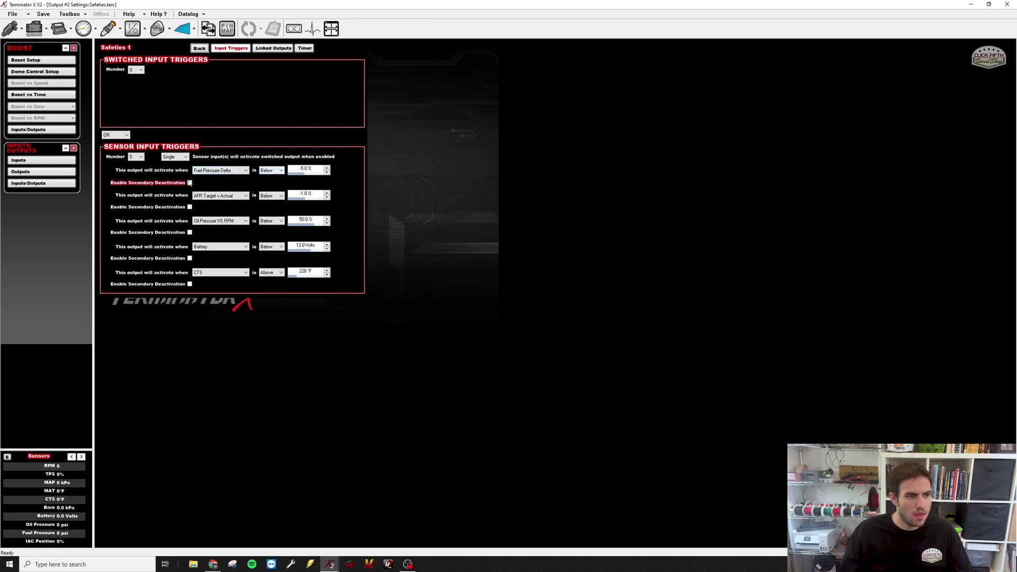
left_click(200, 48)
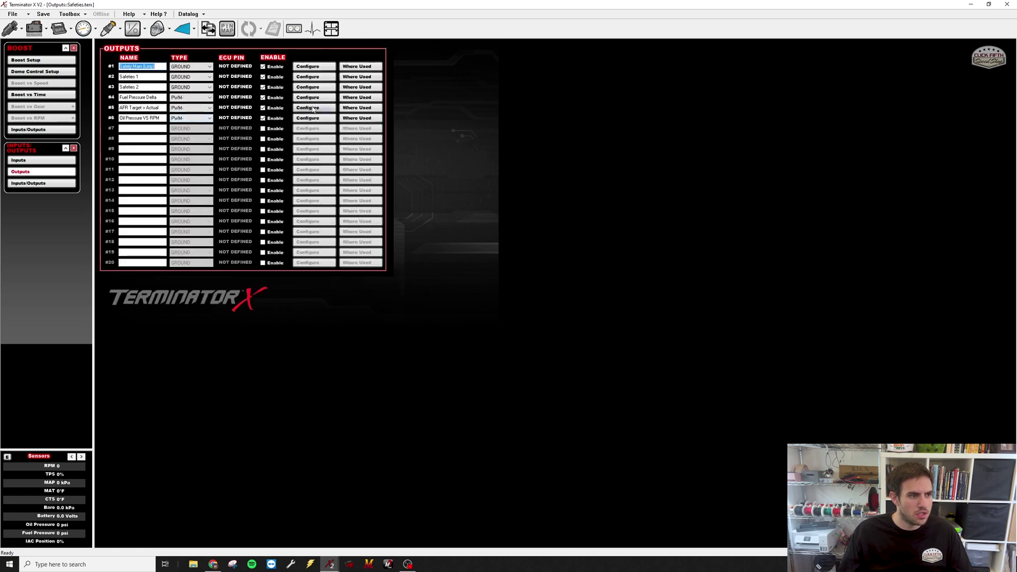
left_click(329, 117)
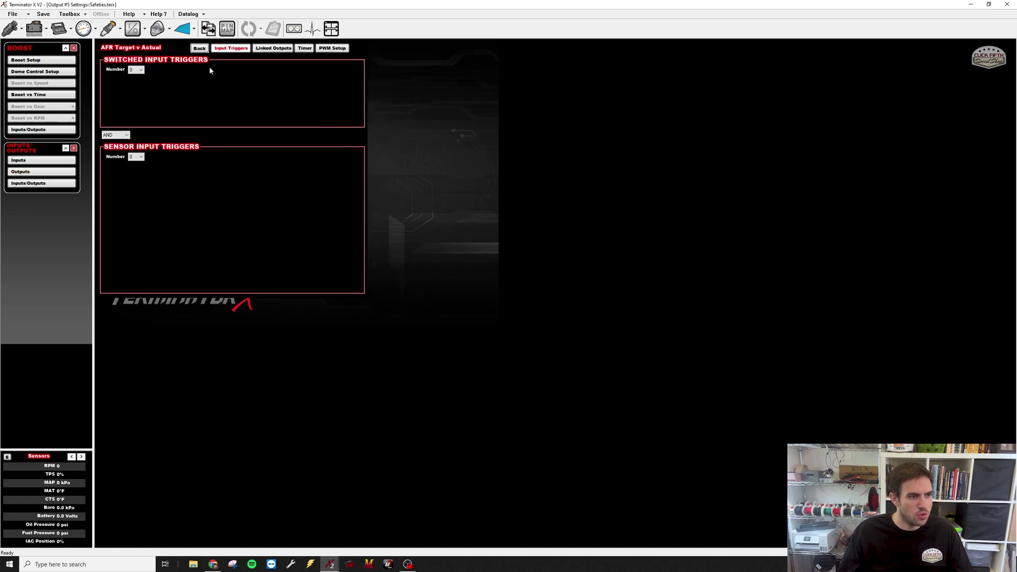
left_click(273, 48)
left_click(333, 48)
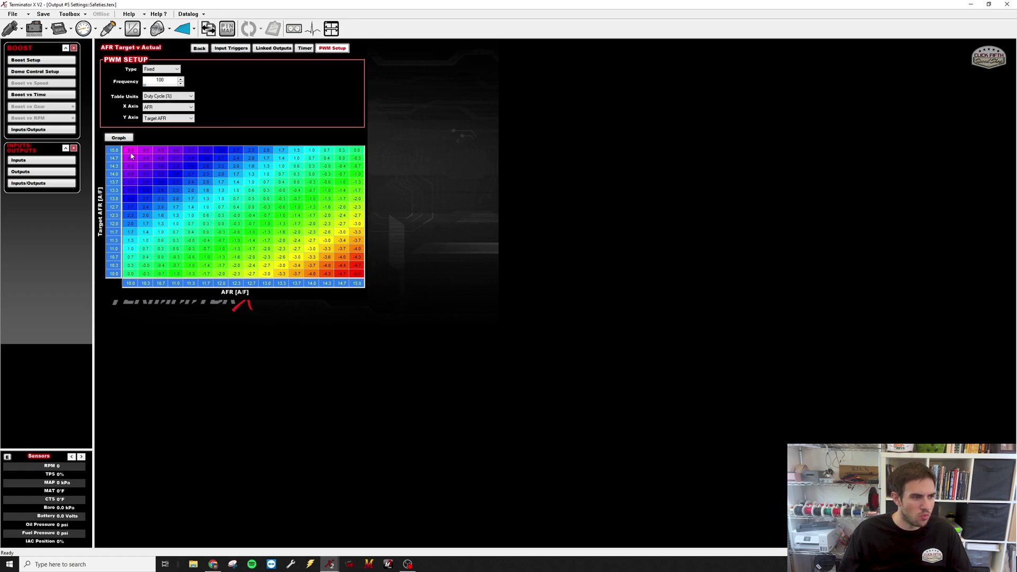
left_click(197, 48)
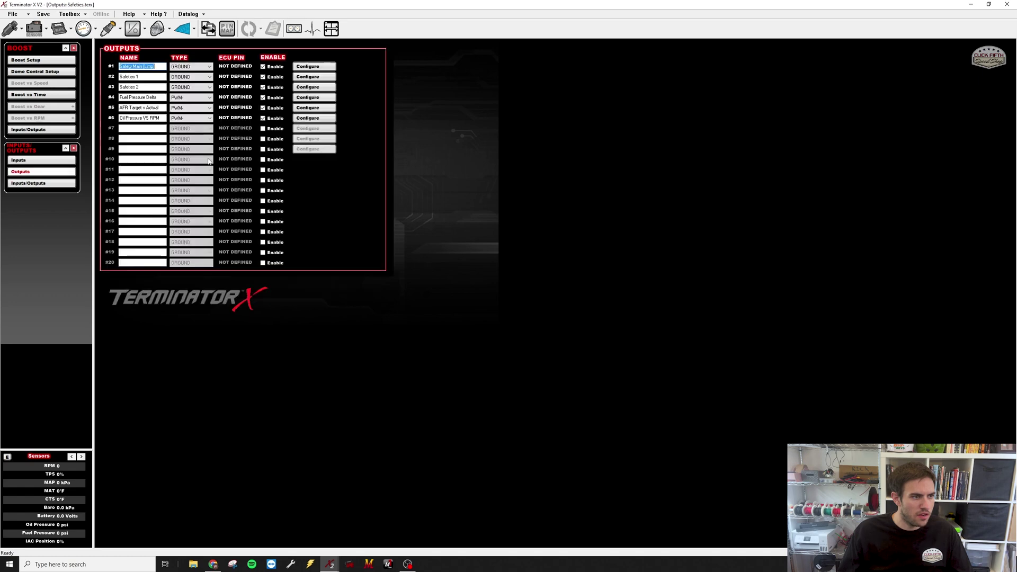
left_click(324, 76)
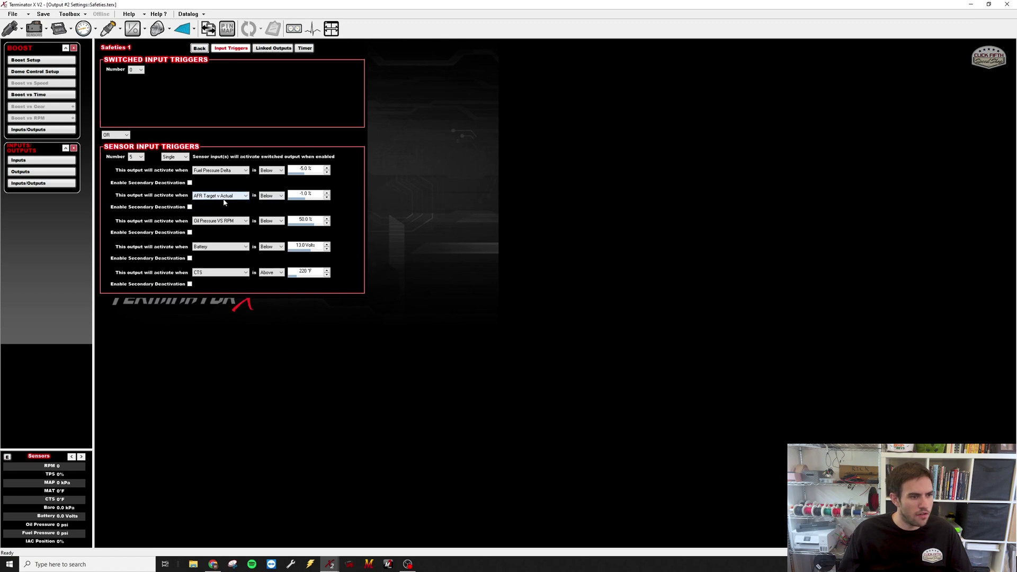
left_click(305, 197)
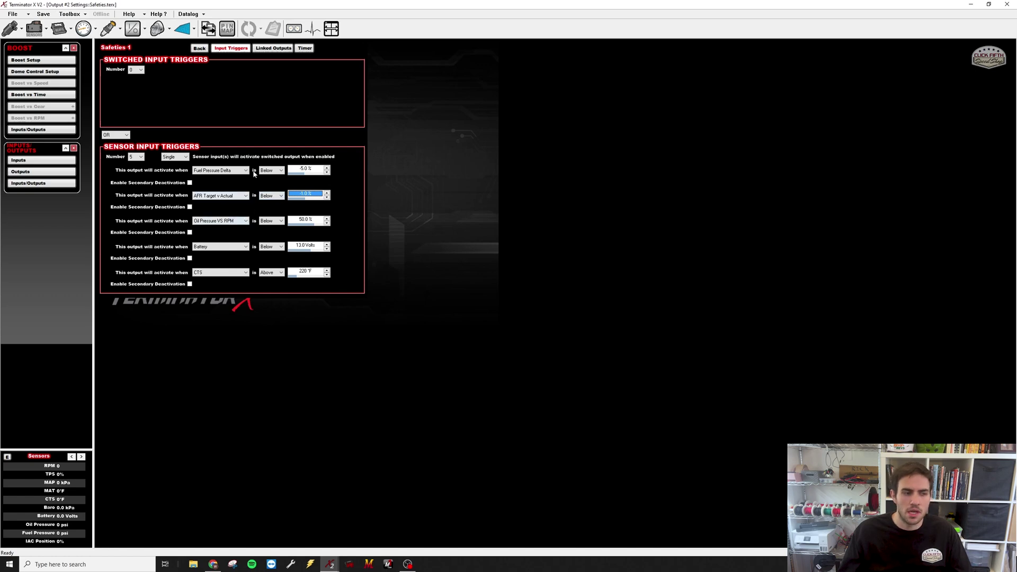
- Inspect output #6's Oil Pressure VS RPM duty-cycle table, then return to the outputs list
double_click(235, 220)
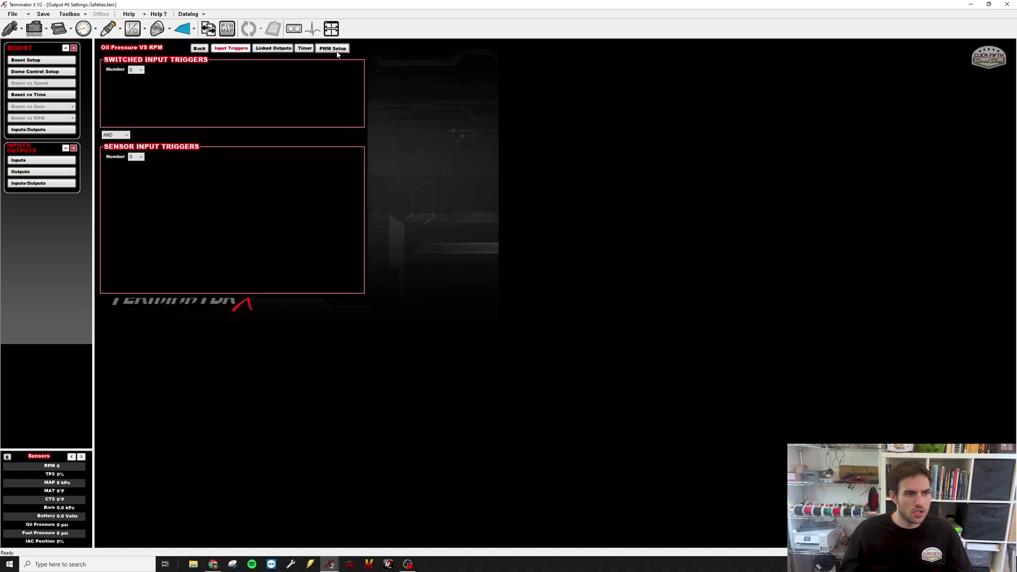
left_click(332, 48)
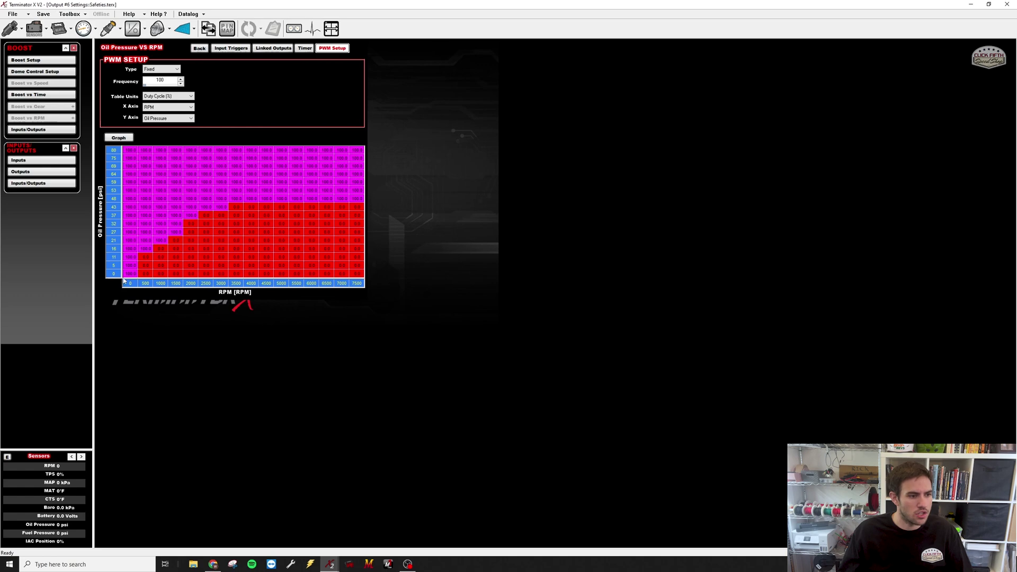
left_click(20, 172)
- Step between the Safety Main (Limp) and Safeties 1 output settings via the outputs list
left_click(305, 84)
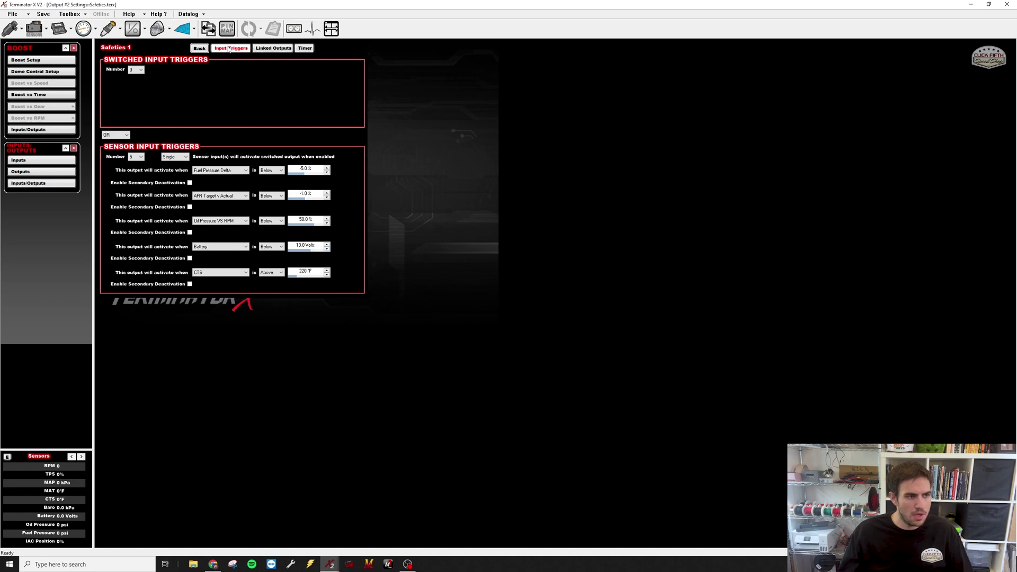
left_click(200, 48)
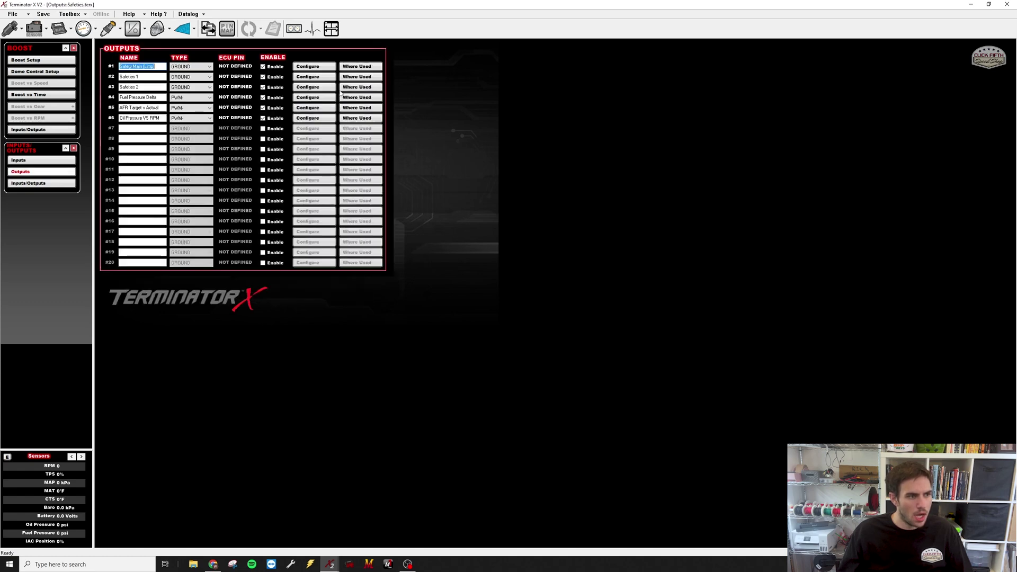
left_click(326, 67)
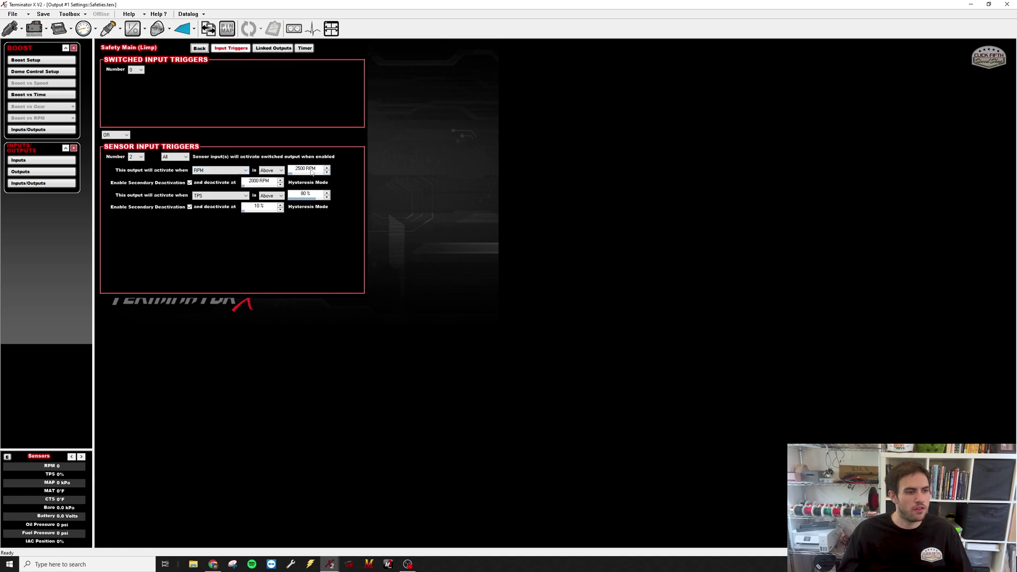
left_click(199, 48)
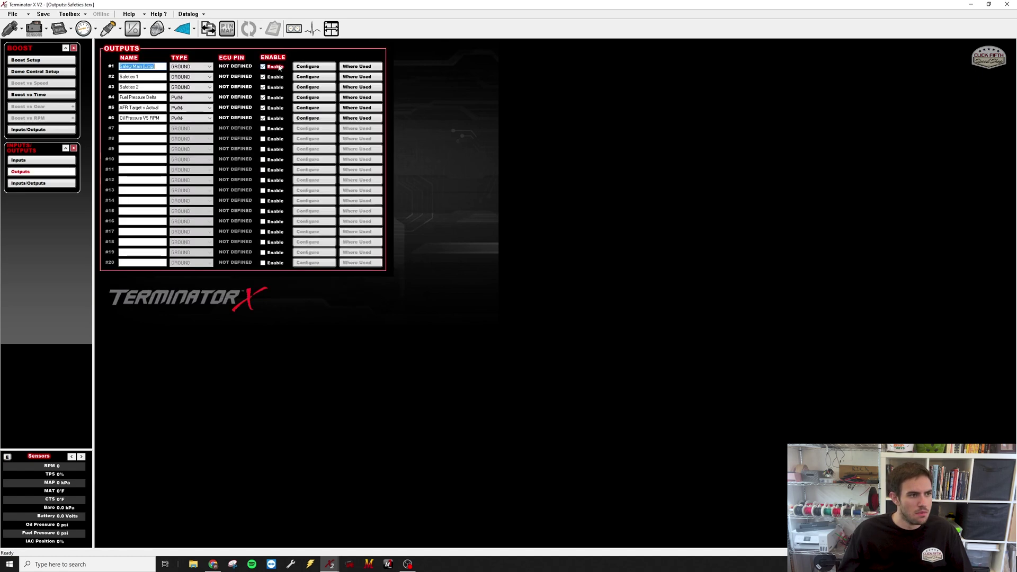
left_click(310, 78)
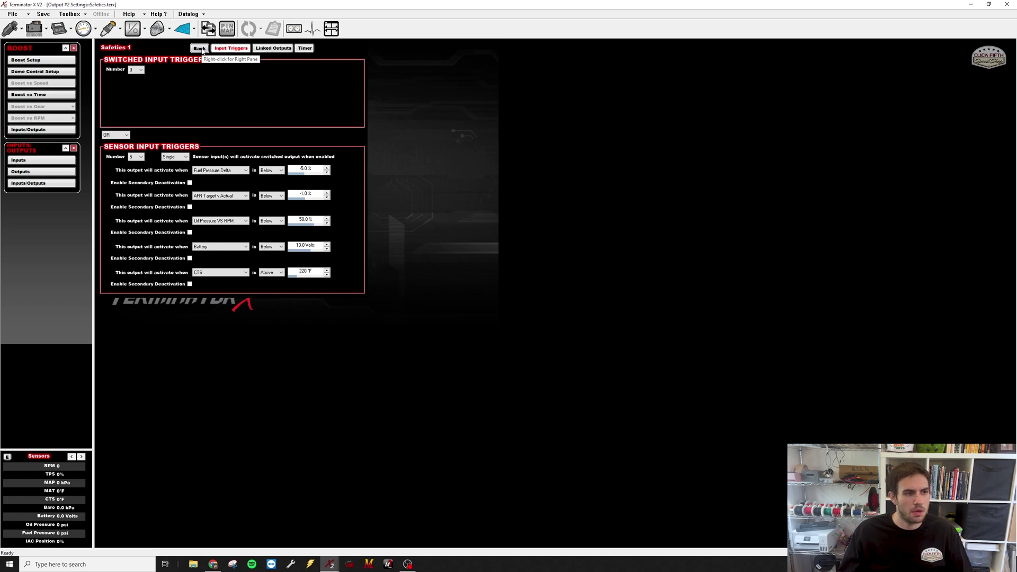
left_click(199, 49)
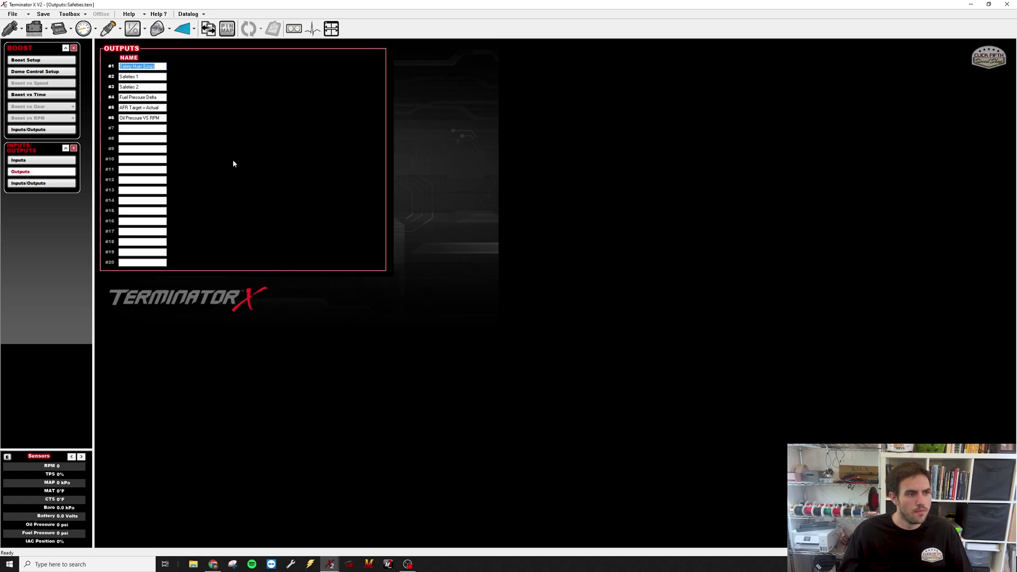
- Check Safety Main (Limp)'s linked outputs and its triggers above 2500 RPM and 80% TPS
left_click(307, 77)
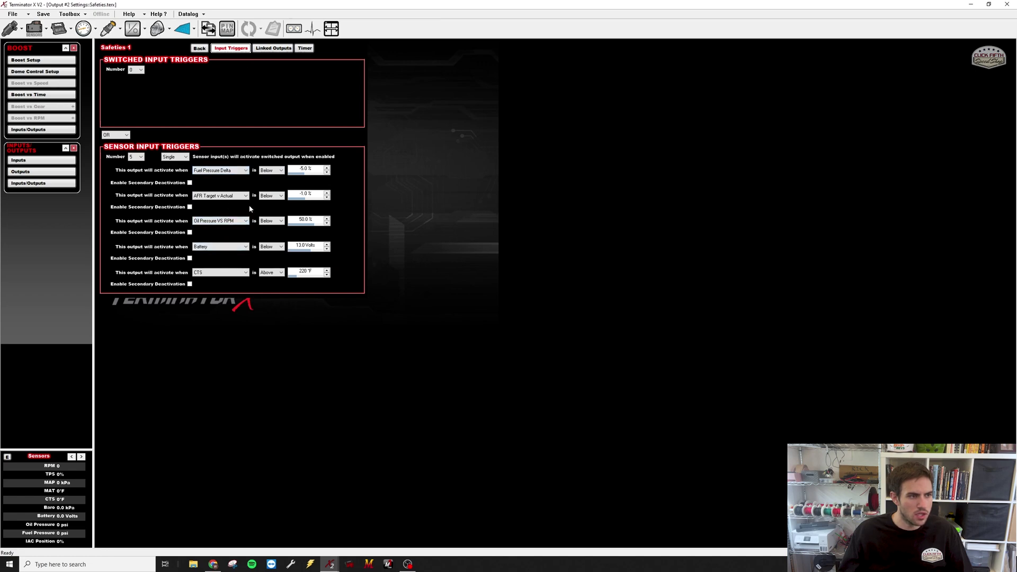
left_click(199, 49)
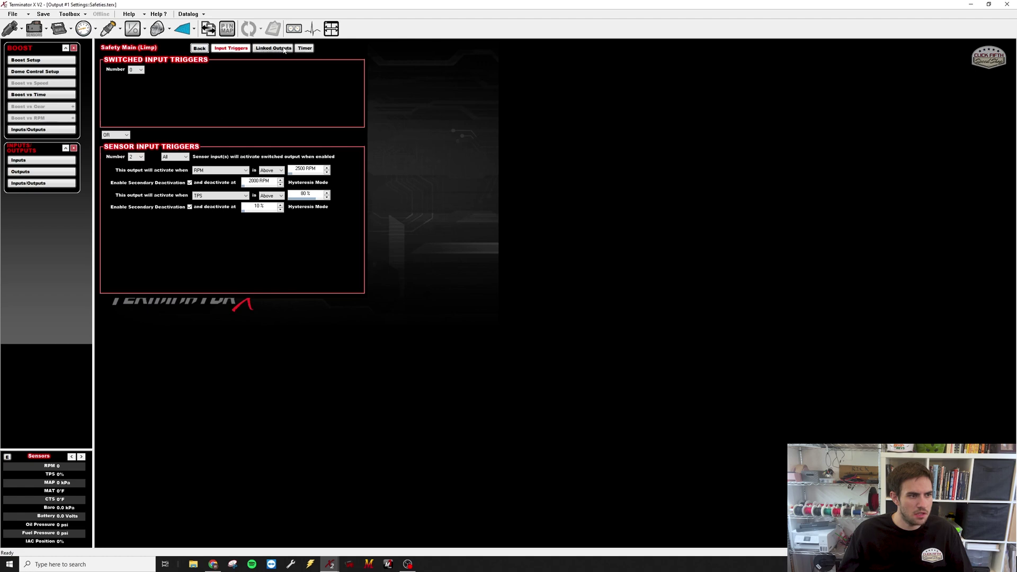
left_click(273, 49)
left_click(231, 48)
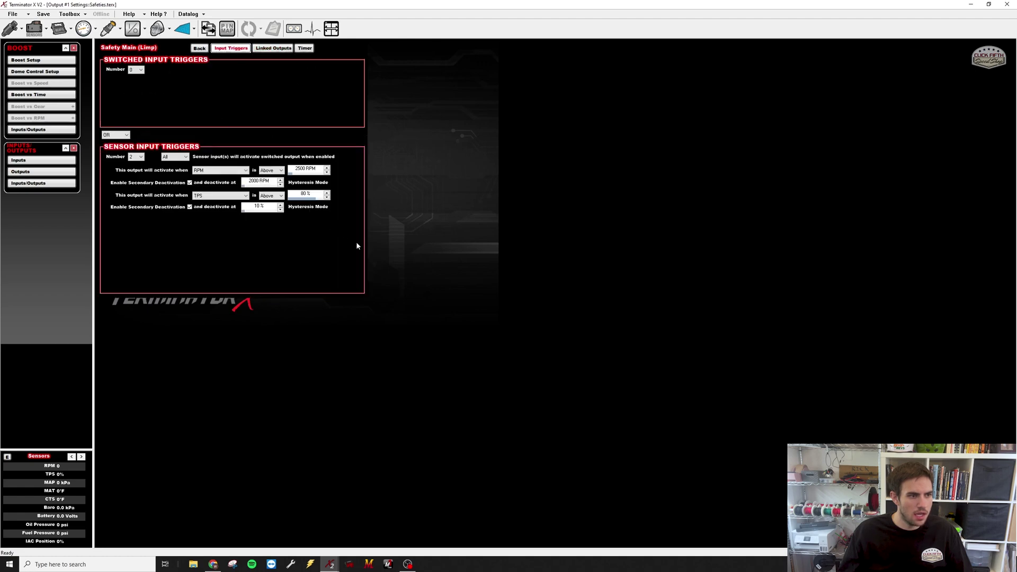
- Set the limp switched trigger's action in Boost Setup to revert to wastegate
left_click(199, 48)
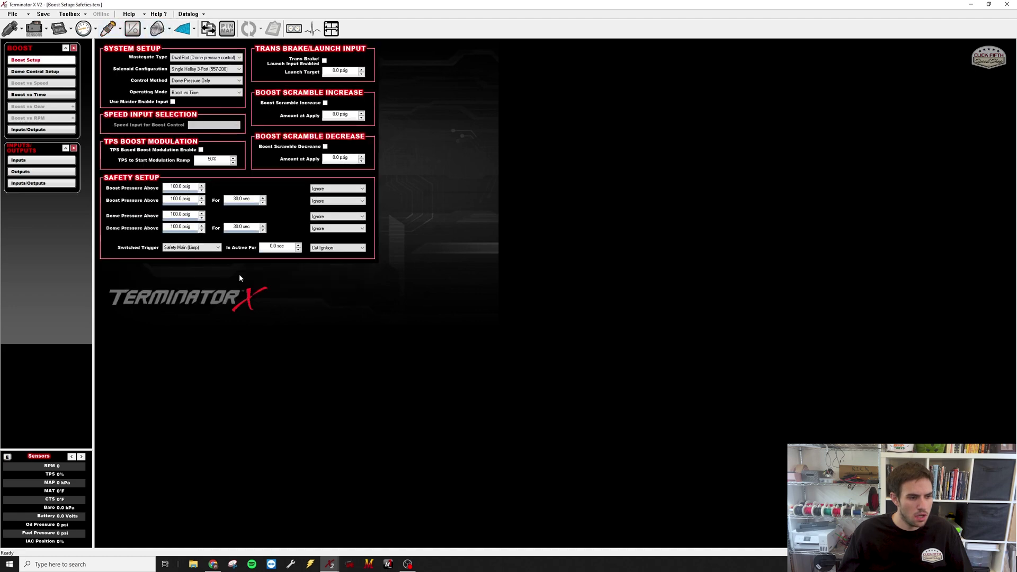
left_click(338, 252)
left_click(333, 262)
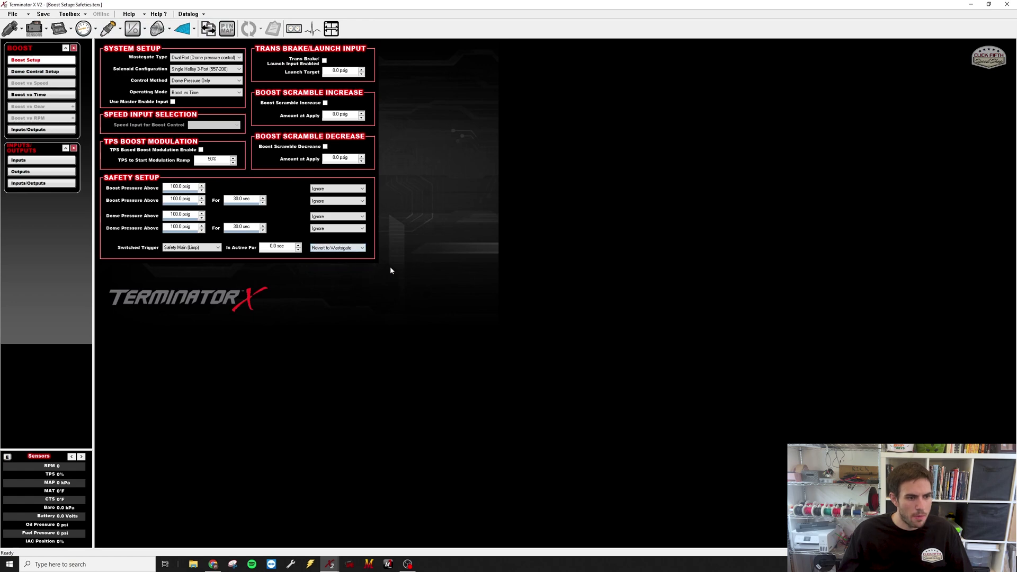
- Open the Safety Main (Limp) output settings to add a Boost above 5.0 psig trigger
left_click(157, 28)
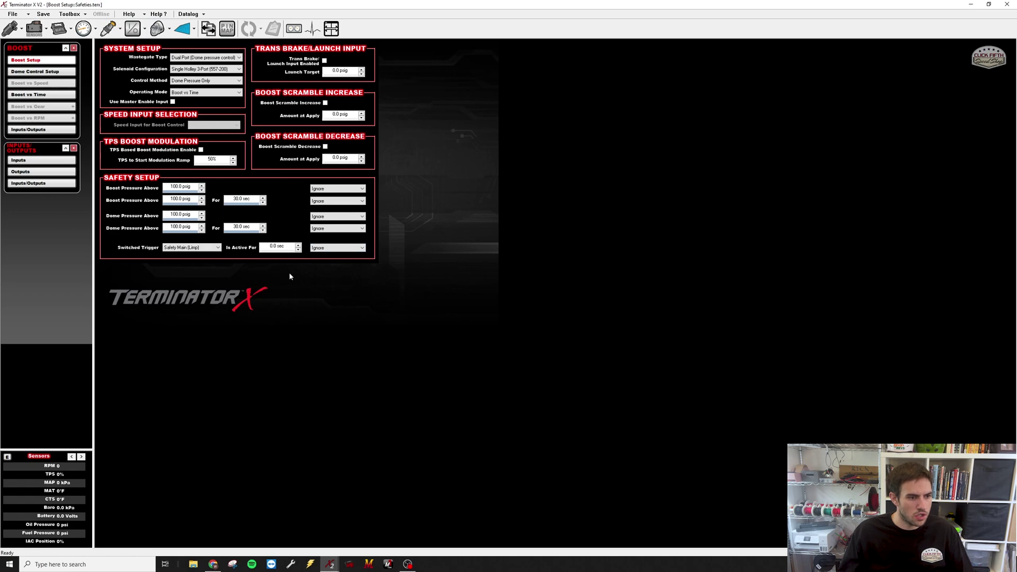
left_click(133, 28)
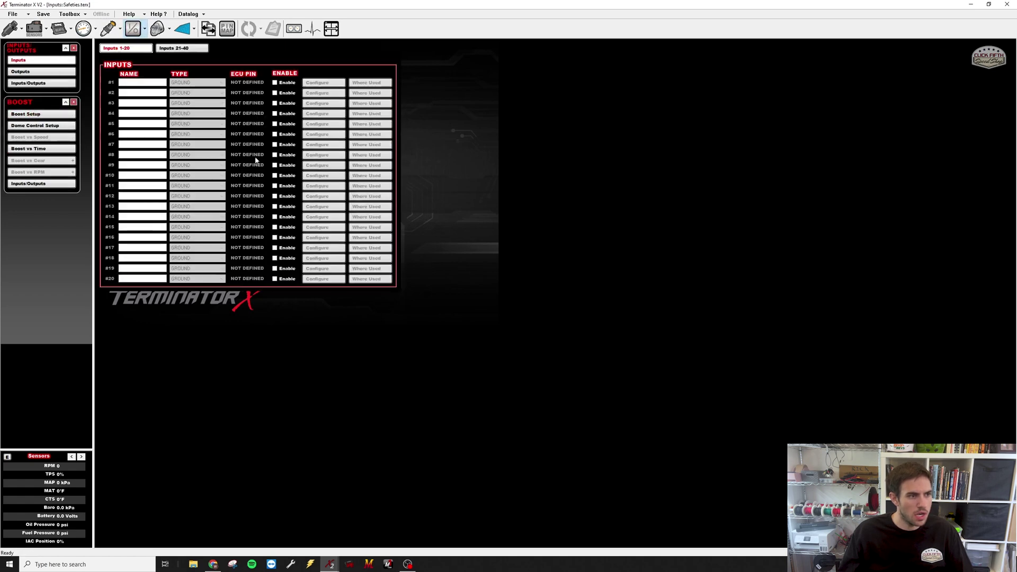
left_click(307, 66)
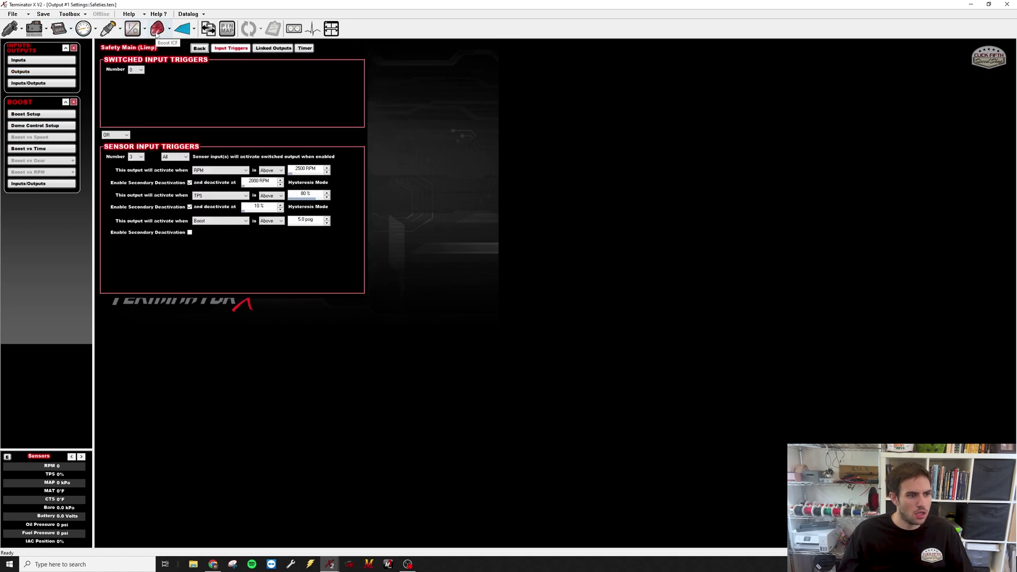
- Keep the MAP sensor type at Custom 2bar, then view Base Fuel and the 14.0 Target A/F Ratio table
left_click(34, 29)
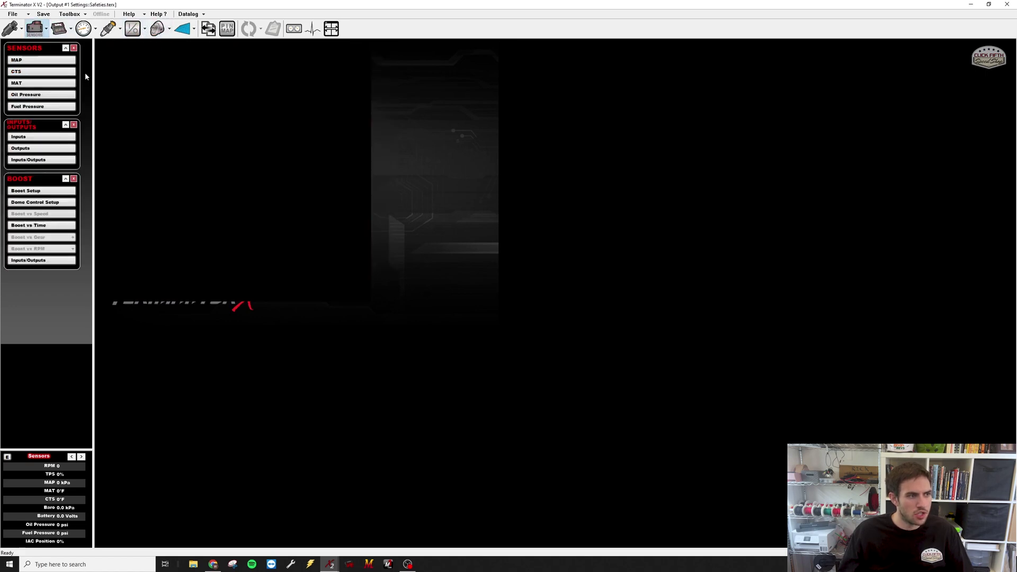
left_click(177, 59)
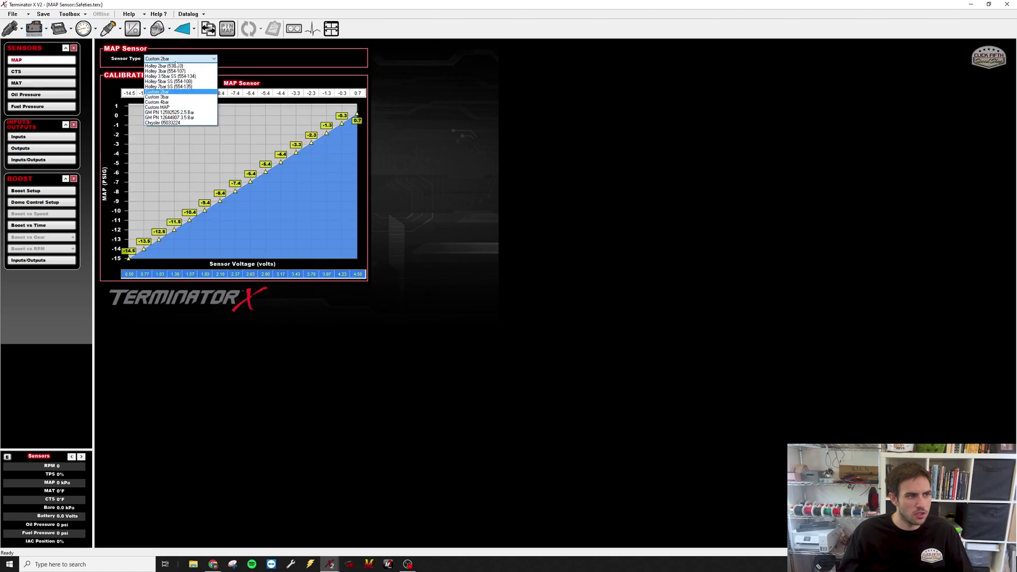
left_click(284, 70)
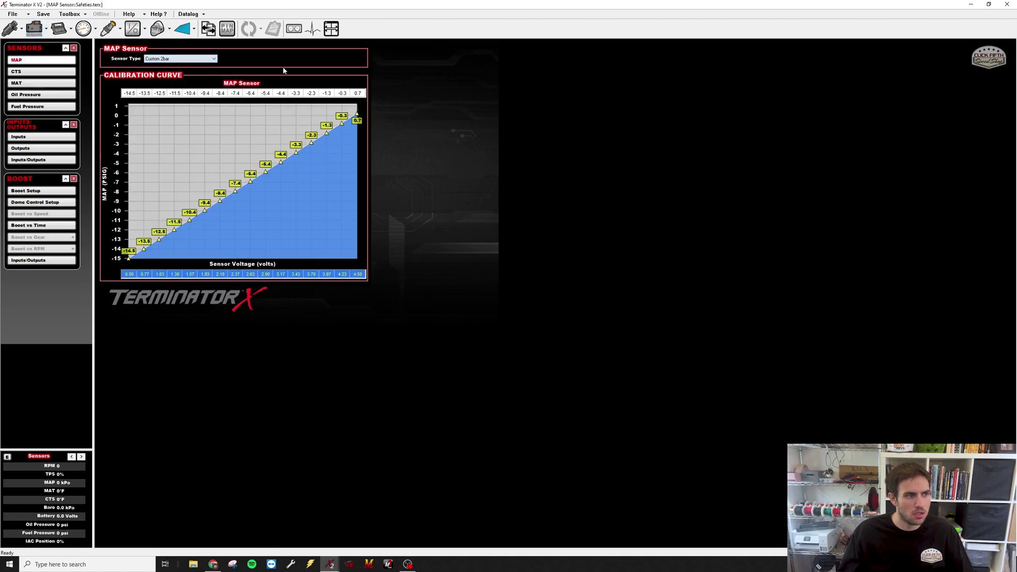
left_click(11, 28)
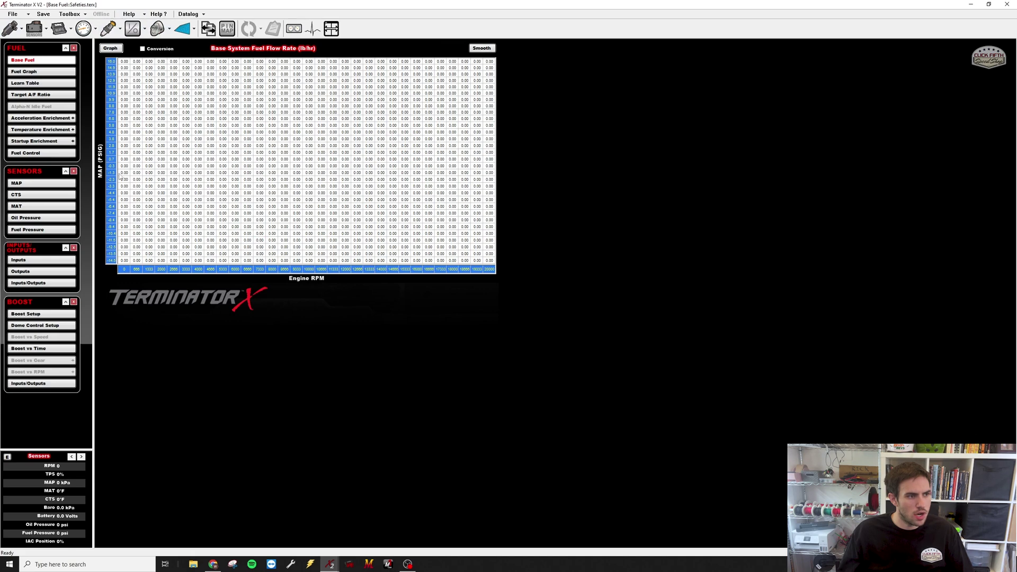
left_click(64, 96)
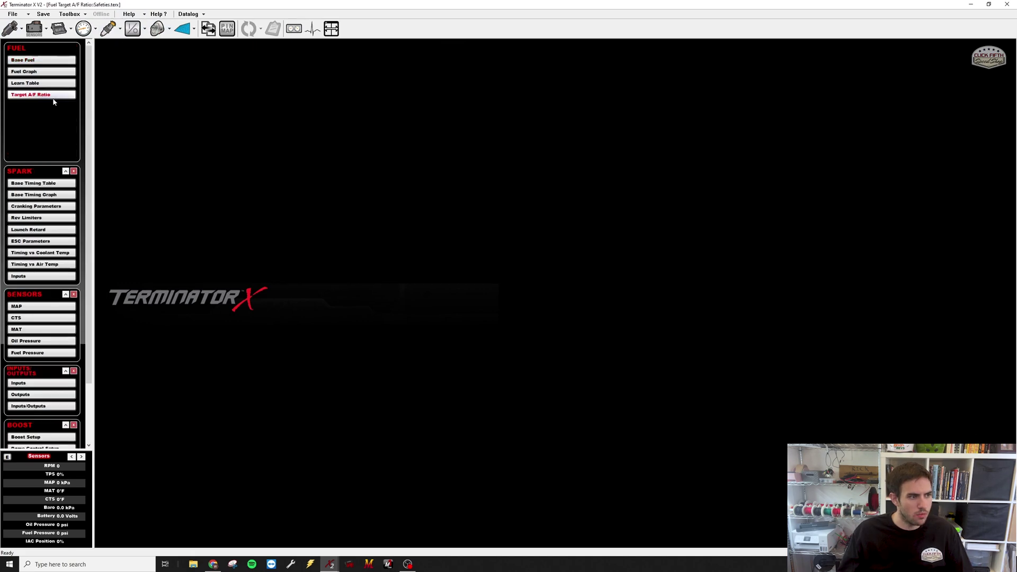